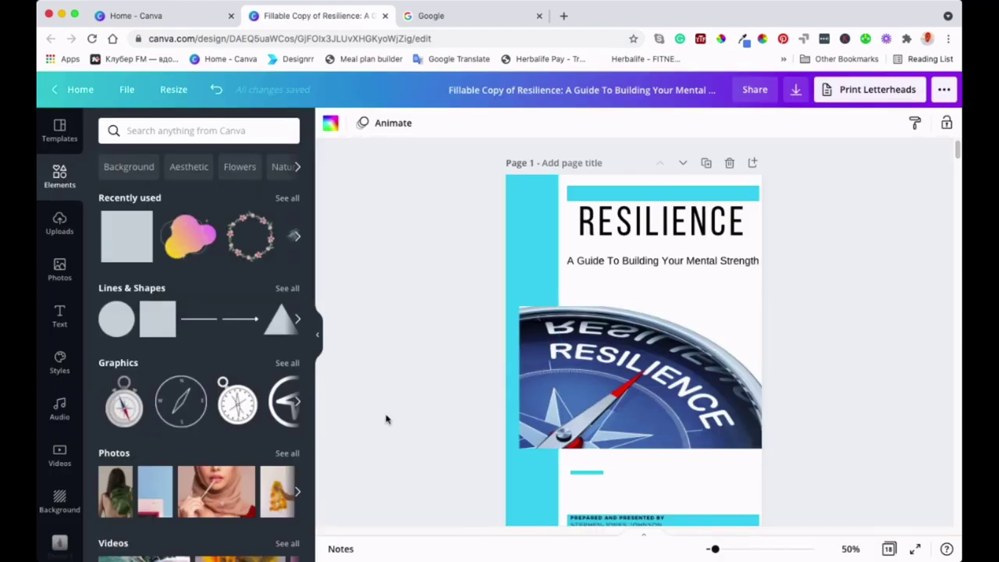
Collapse the Elements panel, scroll to page 6's blank NOTES section, and reopen Elements
{"action": "left_click", "coordinate": [316, 335]}
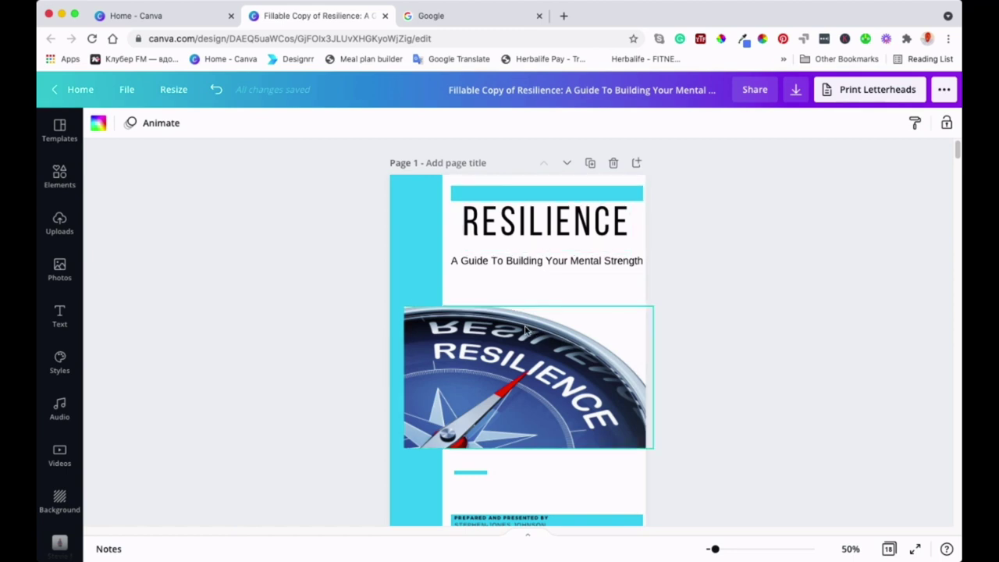
{"action": "scroll", "coordinate": [586, 263], "scroll_direction": "down", "scroll_amount": 10}
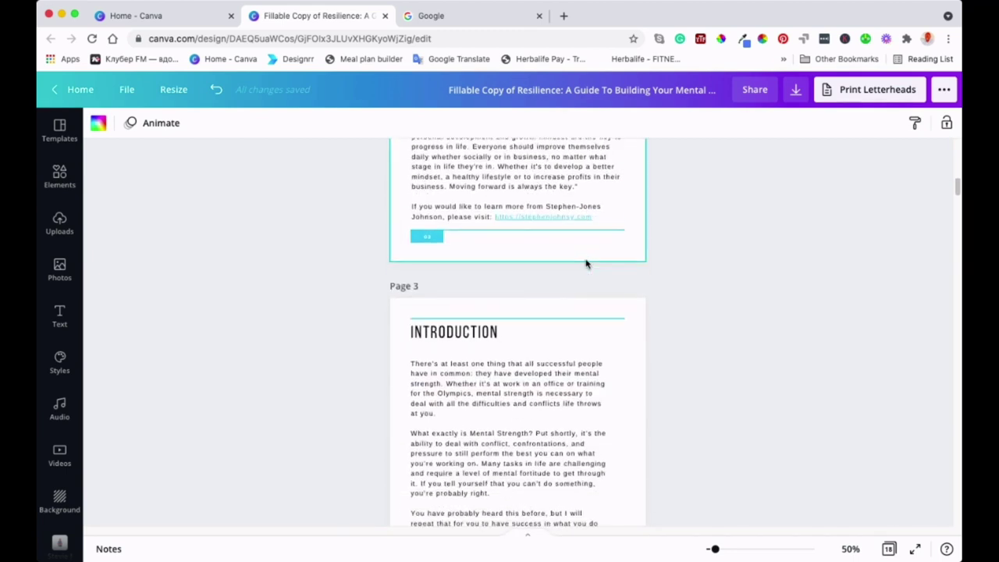
{"action": "scroll", "coordinate": [586, 263], "scroll_direction": "down", "scroll_amount": 15}
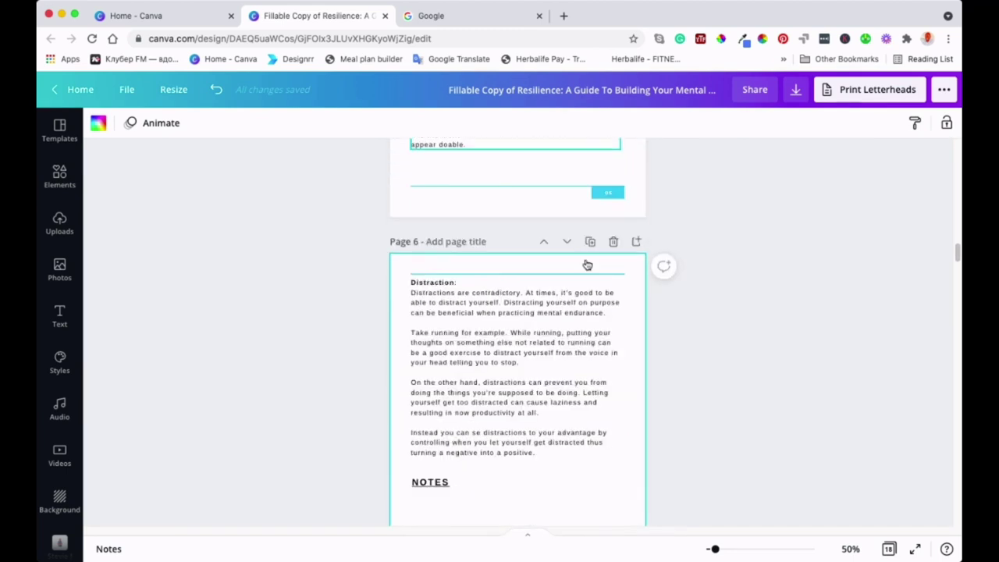
{"action": "scroll", "coordinate": [587, 263], "scroll_direction": "down", "scroll_amount": 5}
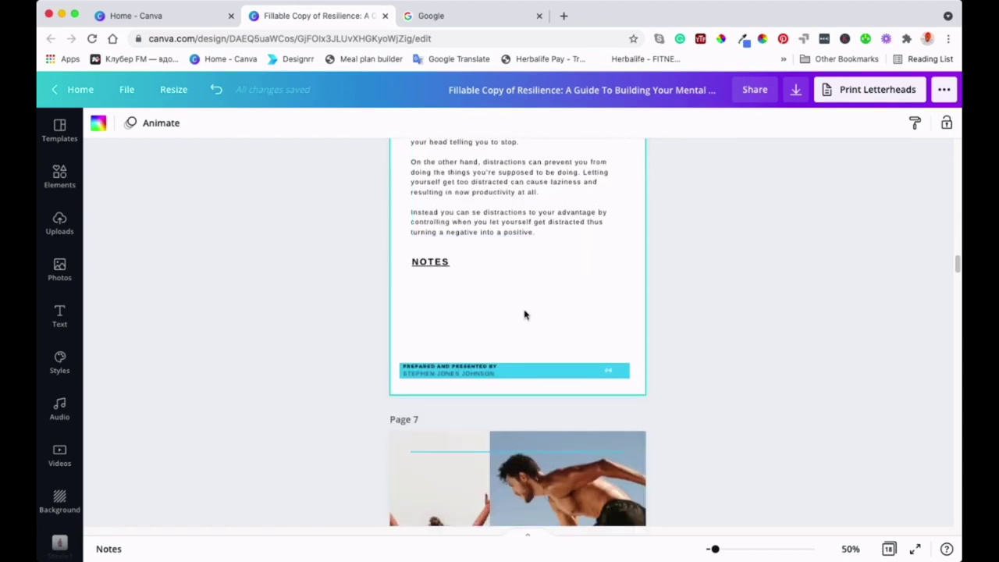
{"action": "scroll", "coordinate": [524, 314], "scroll_direction": "up", "scroll_amount": 1}
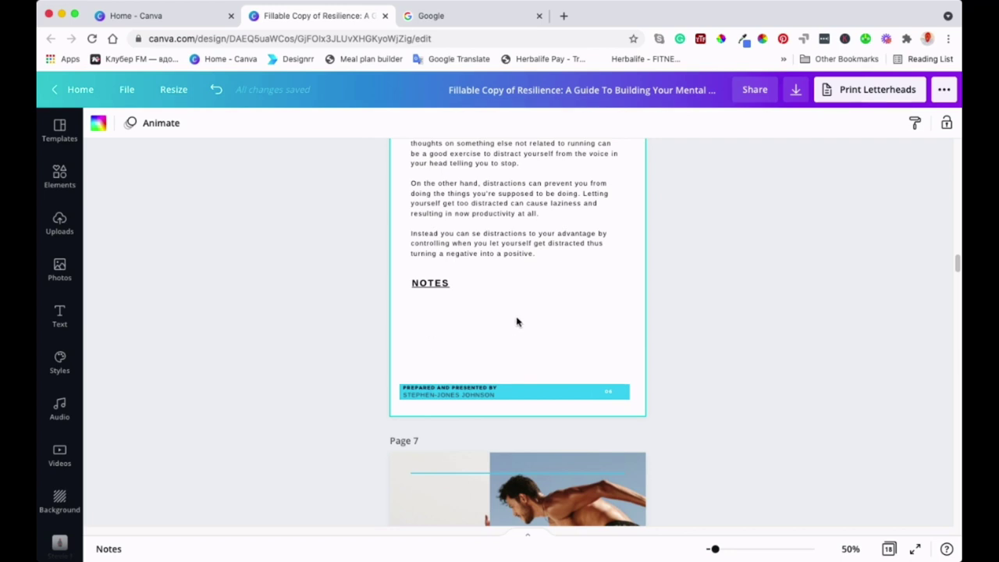
{"action": "scroll", "coordinate": [515, 321], "scroll_direction": "down", "scroll_amount": 5}
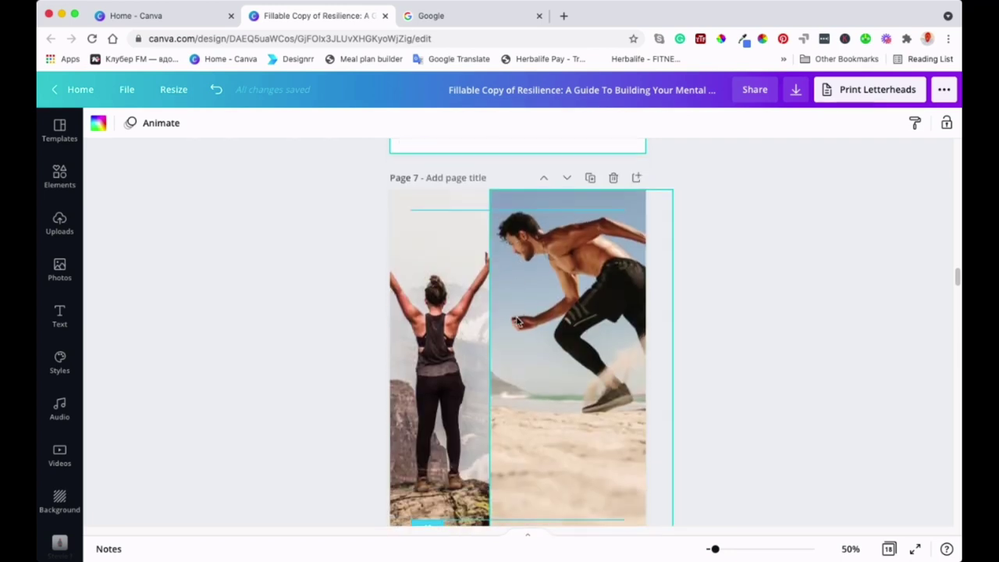
{"action": "scroll", "coordinate": [516, 321], "scroll_direction": "up", "scroll_amount": 6}
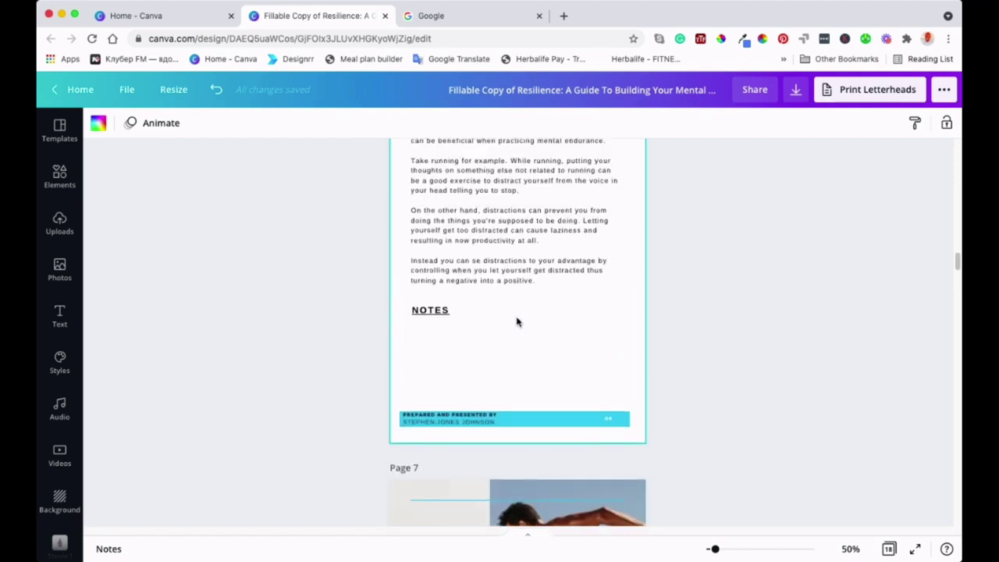
{"action": "scroll", "coordinate": [516, 322], "scroll_direction": "down", "scroll_amount": 1}
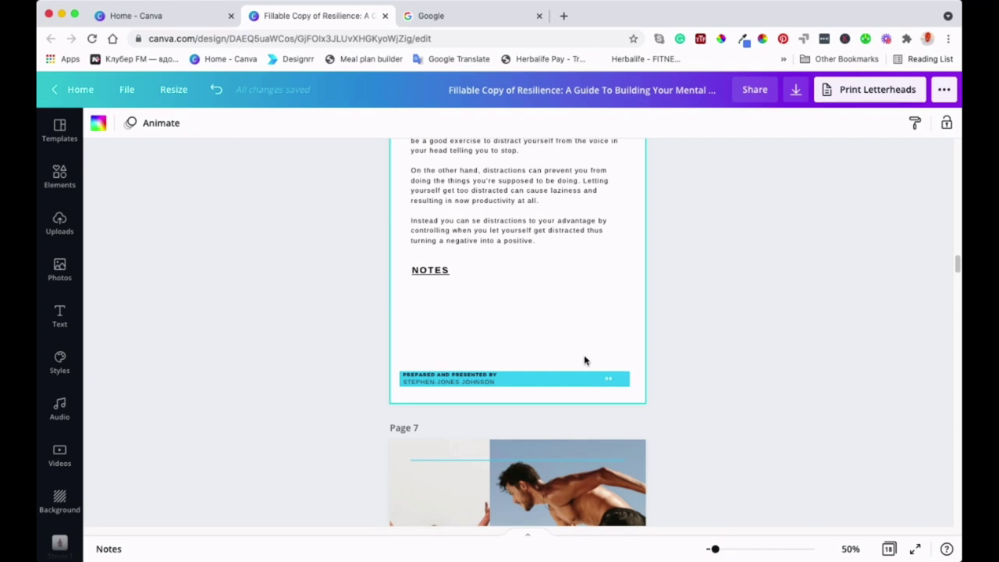
{"action": "left_click", "coordinate": [61, 179]}
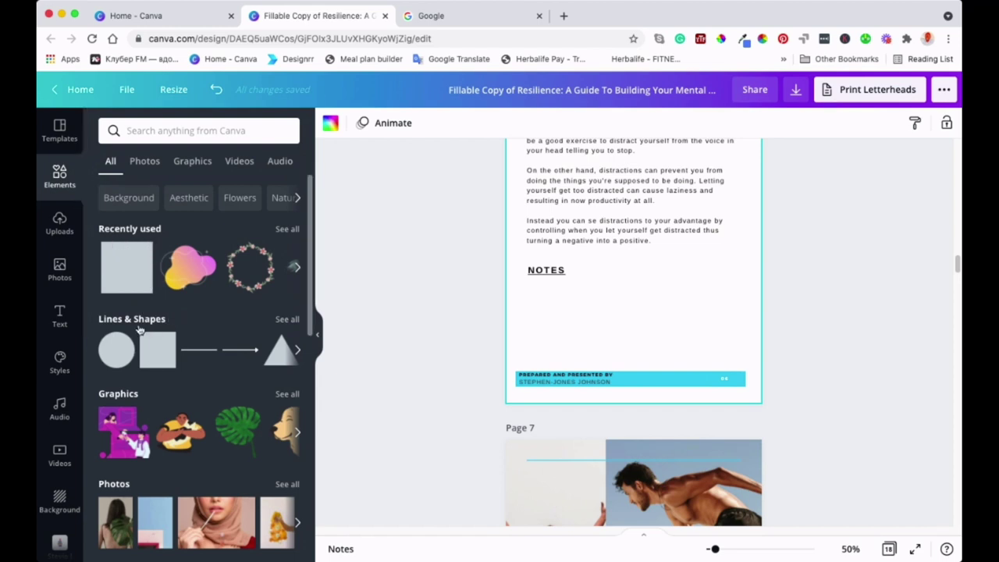
Add a square and stretch it into a wide, centred rectangle below page 6's NOTES heading
{"action": "left_click", "coordinate": [126, 268]}
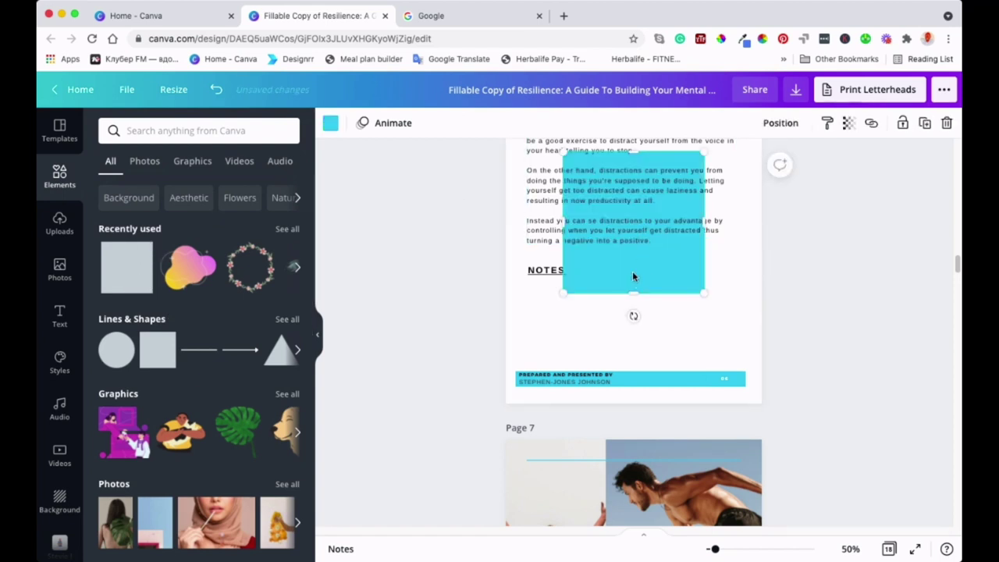
{"action": "left_click_drag", "start_coordinate": [650, 271], "coordinate": [650, 326]}
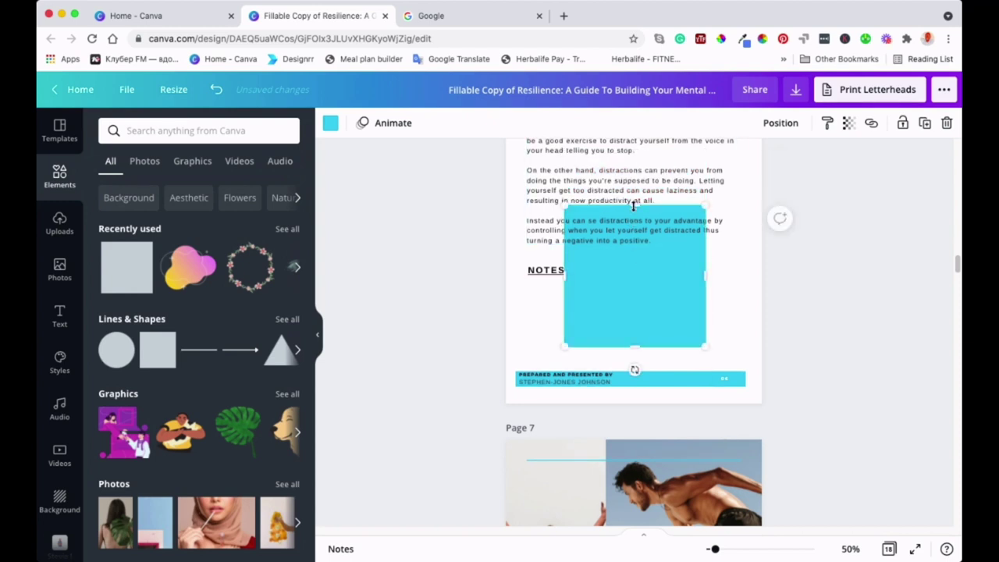
{"action": "left_click_drag", "start_coordinate": [636, 215], "coordinate": [638, 288]}
{"action": "left_click_drag", "start_coordinate": [565, 317], "coordinate": [528, 320]}
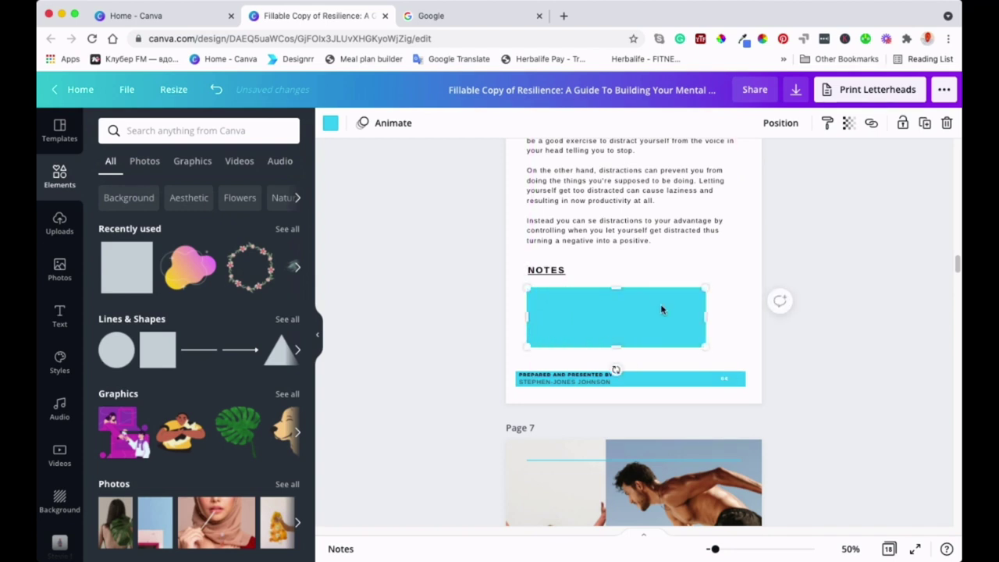
{"action": "left_click_drag", "start_coordinate": [705, 315], "coordinate": [733, 315]}
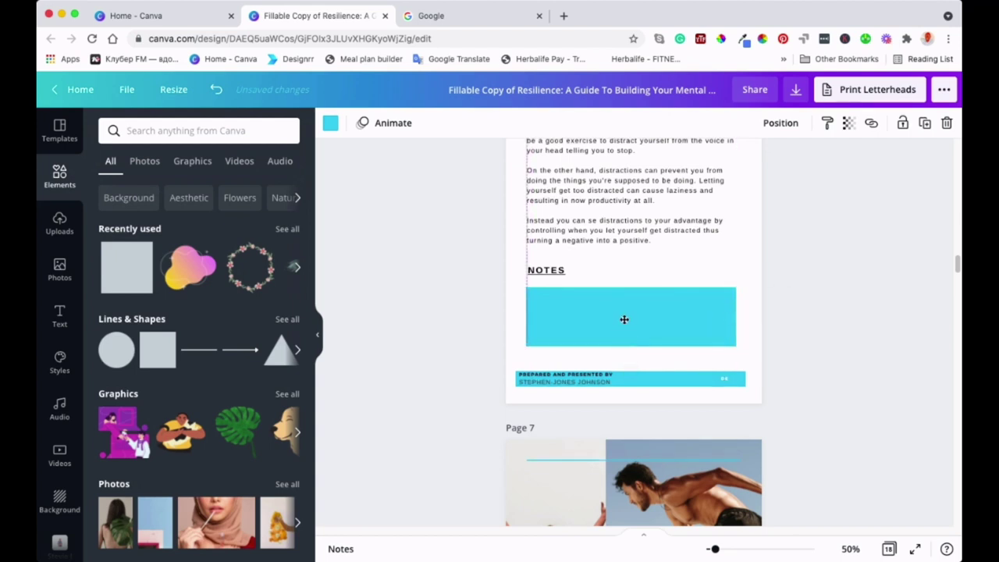
{"action": "left_click_drag", "start_coordinate": [624, 320], "coordinate": [626, 319]}
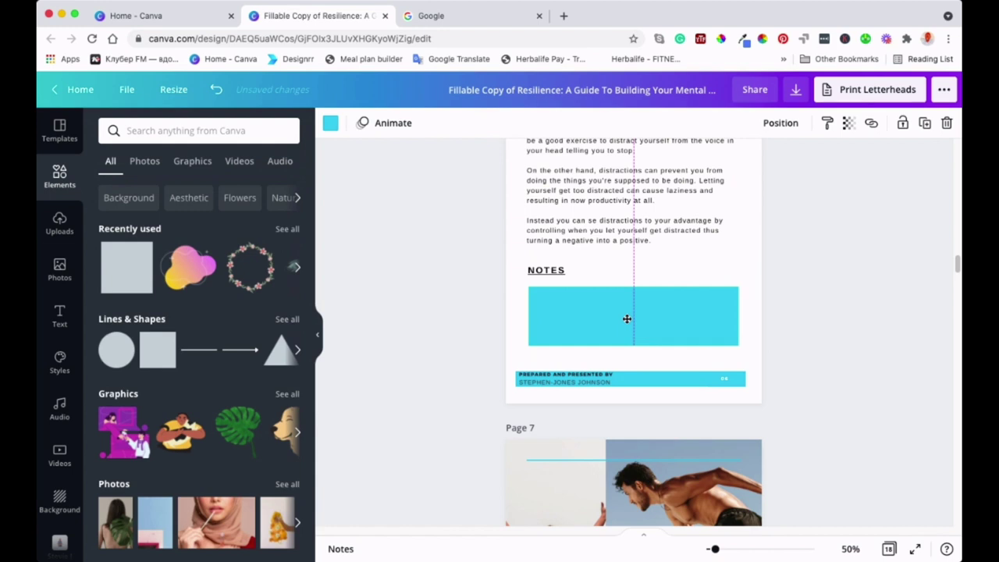
{"action": "left_click_drag", "start_coordinate": [627, 318], "coordinate": [633, 352]}
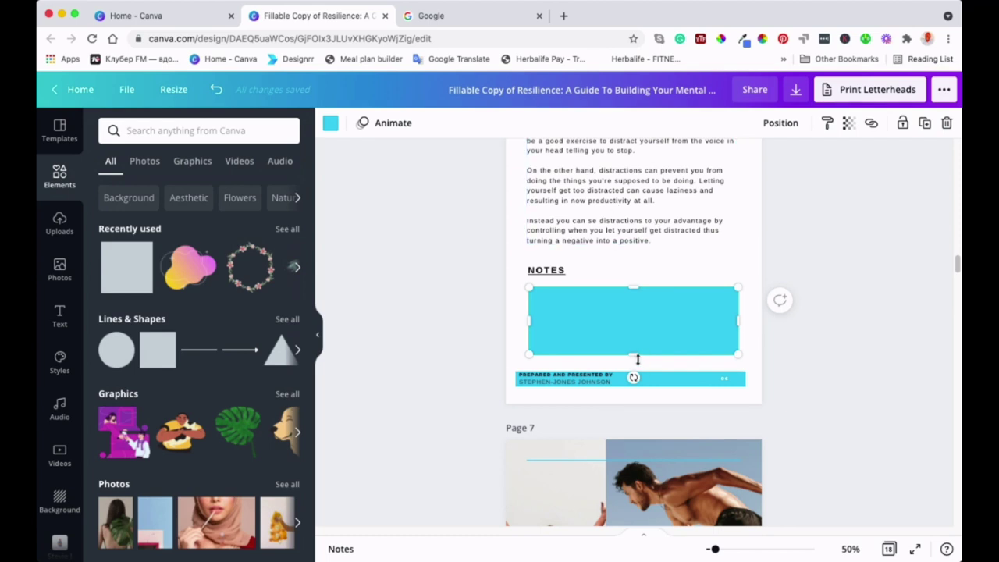
Fill the NOTES rectangle with the light-blue document colour and deselect it
{"action": "left_click", "coordinate": [331, 123]}
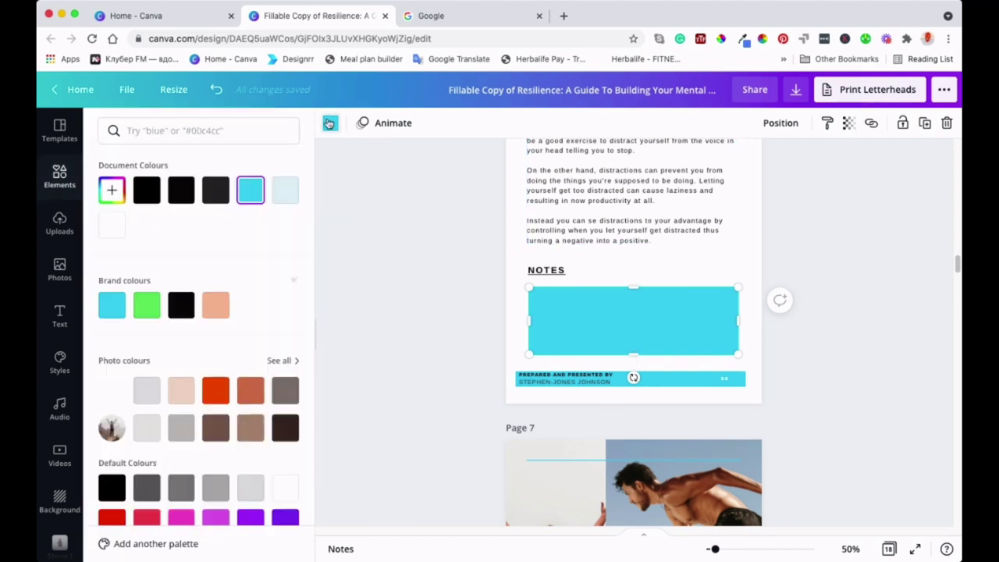
{"action": "left_click", "coordinate": [114, 226]}
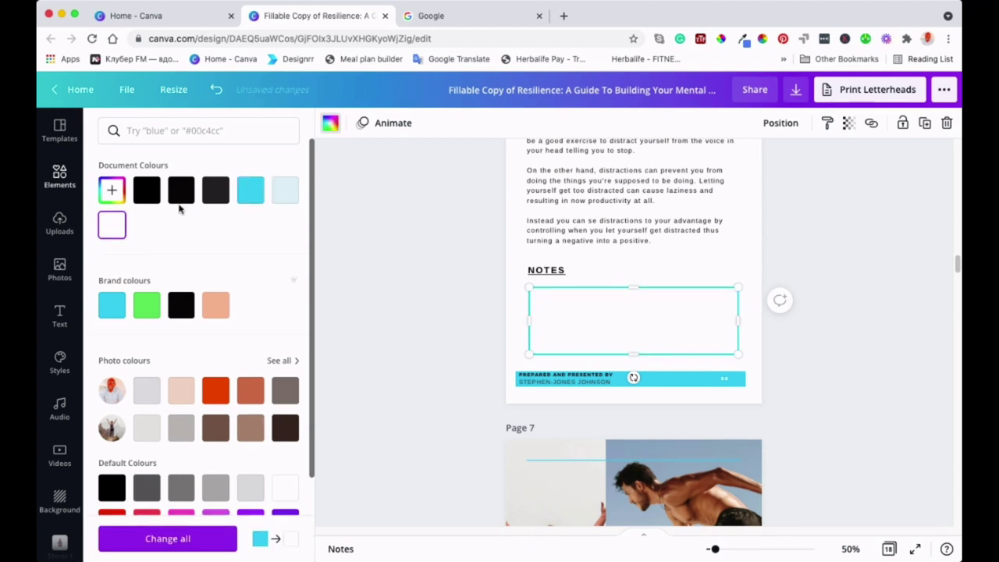
{"action": "left_click", "coordinate": [286, 191]}
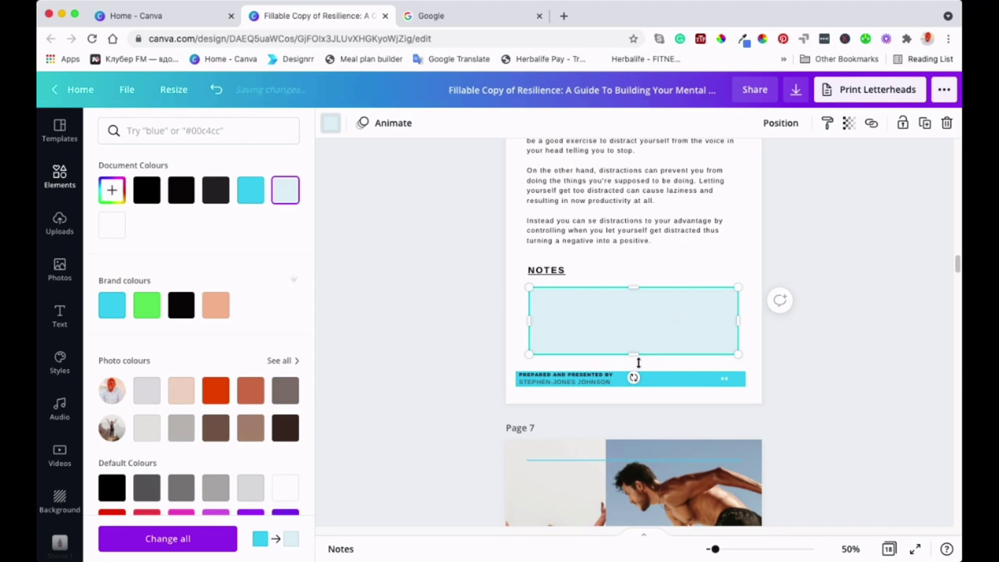
{"action": "key", "text": "Escape"}
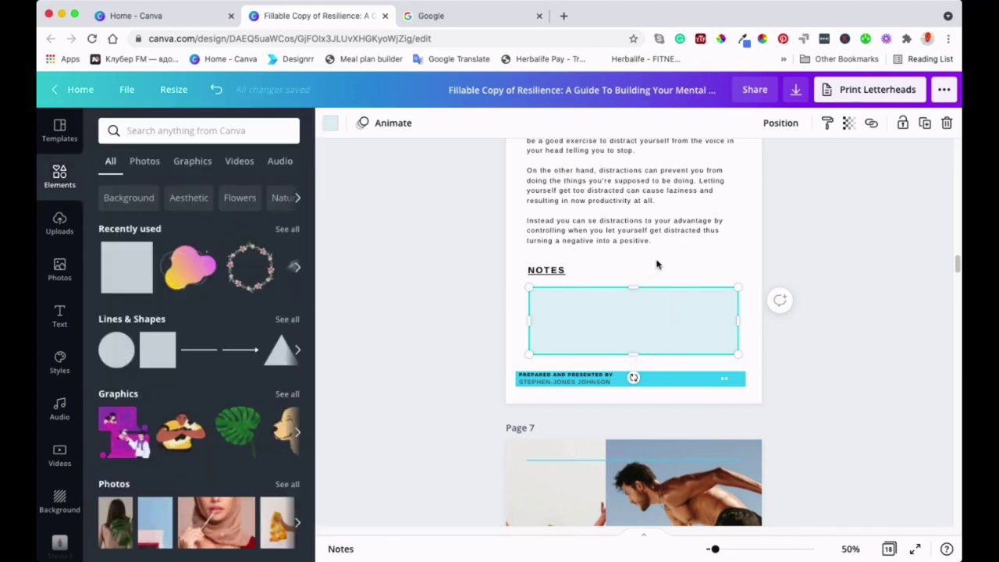
{"action": "left_click", "coordinate": [508, 310]}
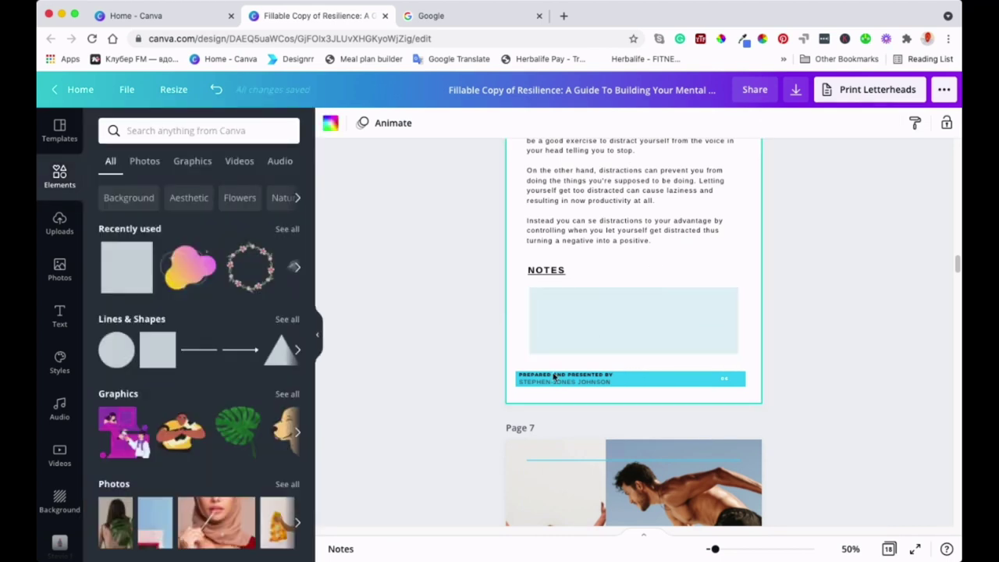
{"action": "scroll", "coordinate": [623, 332], "scroll_direction": "up", "scroll_amount": 2}
{"action": "scroll", "coordinate": [623, 332], "scroll_direction": "down", "scroll_amount": 5}
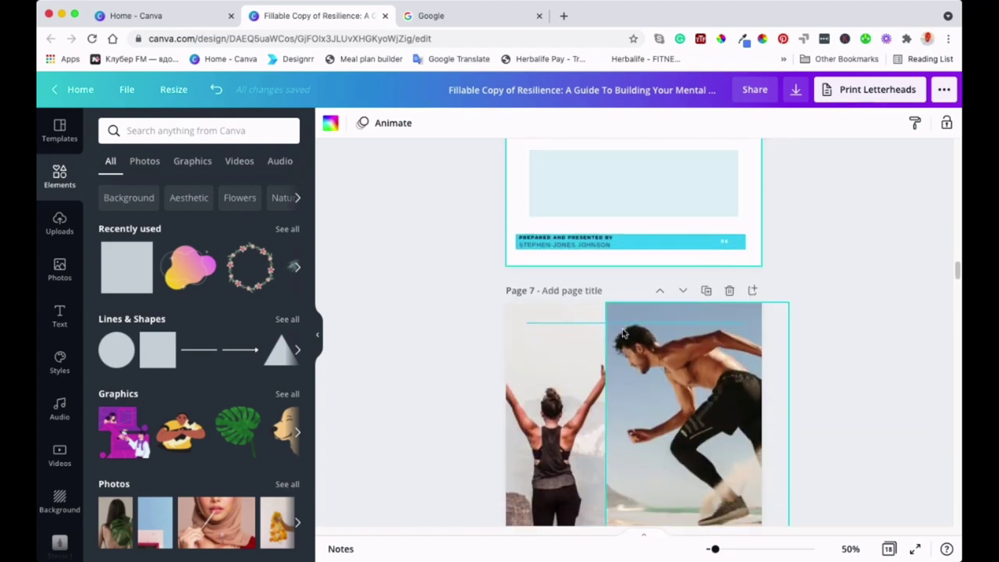
{"action": "scroll", "coordinate": [623, 332], "scroll_direction": "up", "scroll_amount": 10}
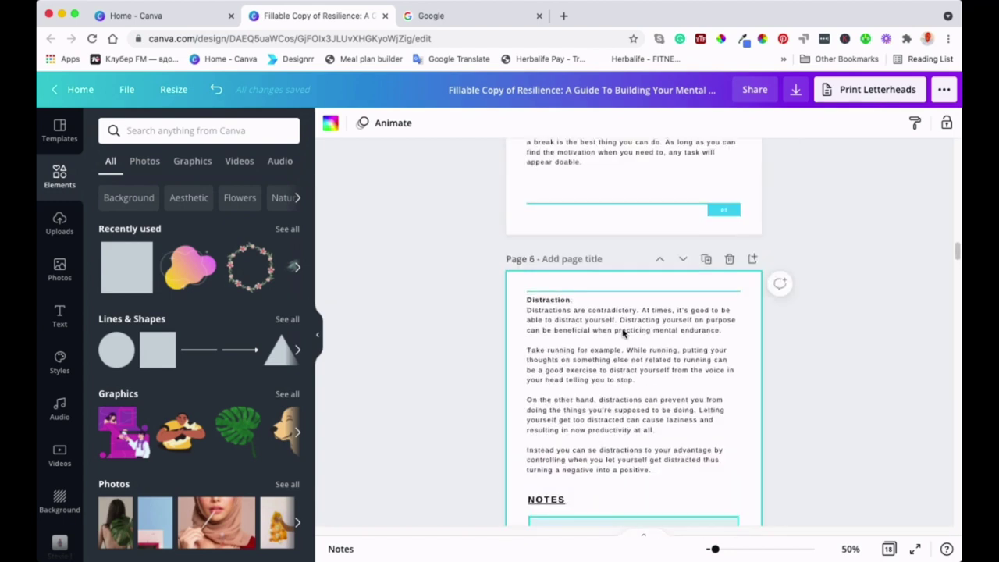
{"action": "scroll", "coordinate": [623, 332], "scroll_direction": "down", "scroll_amount": 5}
{"action": "scroll", "coordinate": [623, 332], "scroll_direction": "down", "scroll_amount": 4}
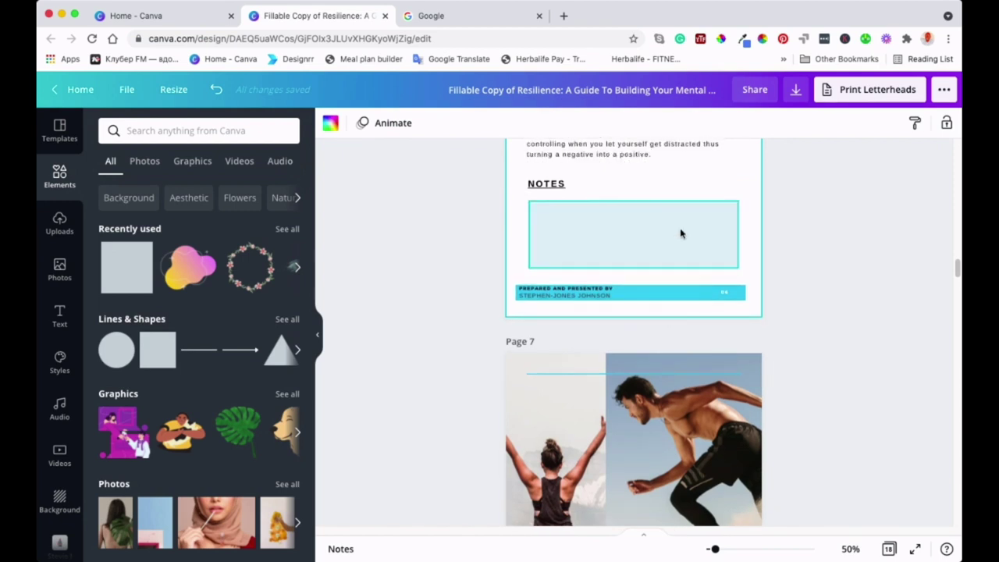
{"action": "scroll", "coordinate": [681, 232], "scroll_direction": "up", "scroll_amount": 5}
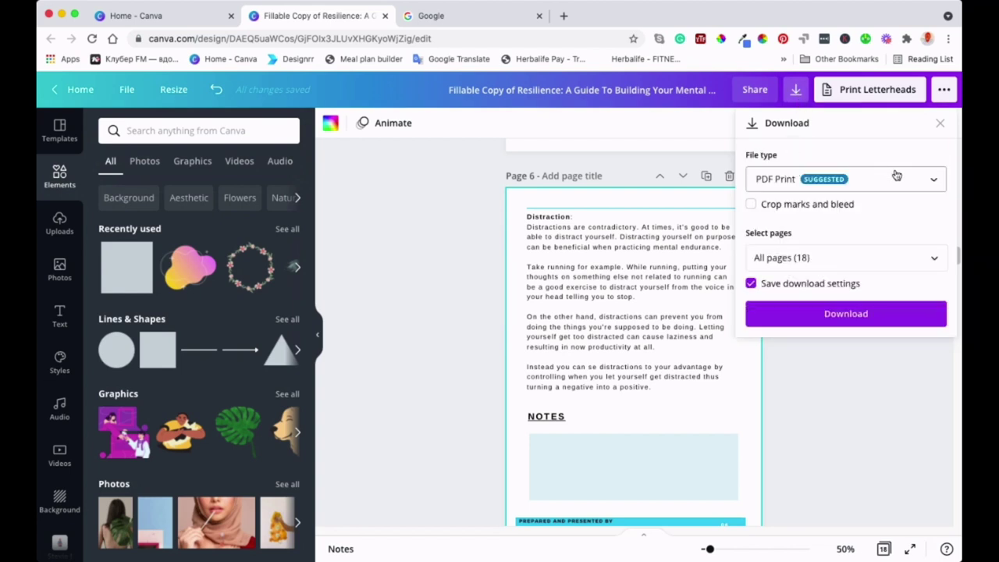
Download only Page 6 with PDF Standard as the file type
{"action": "left_click", "coordinate": [935, 183]}
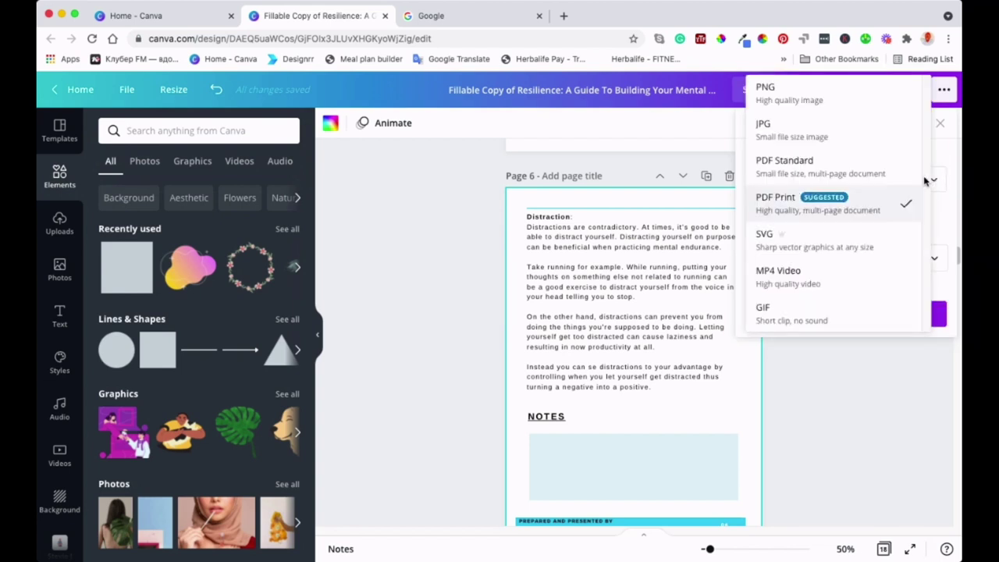
{"action": "left_click", "coordinate": [881, 171]}
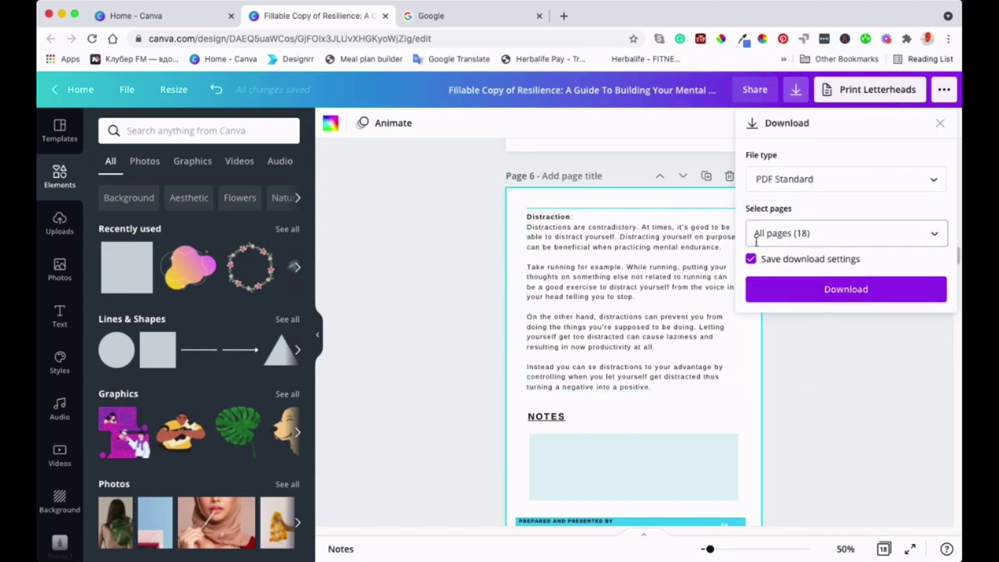
{"action": "left_click", "coordinate": [935, 233]}
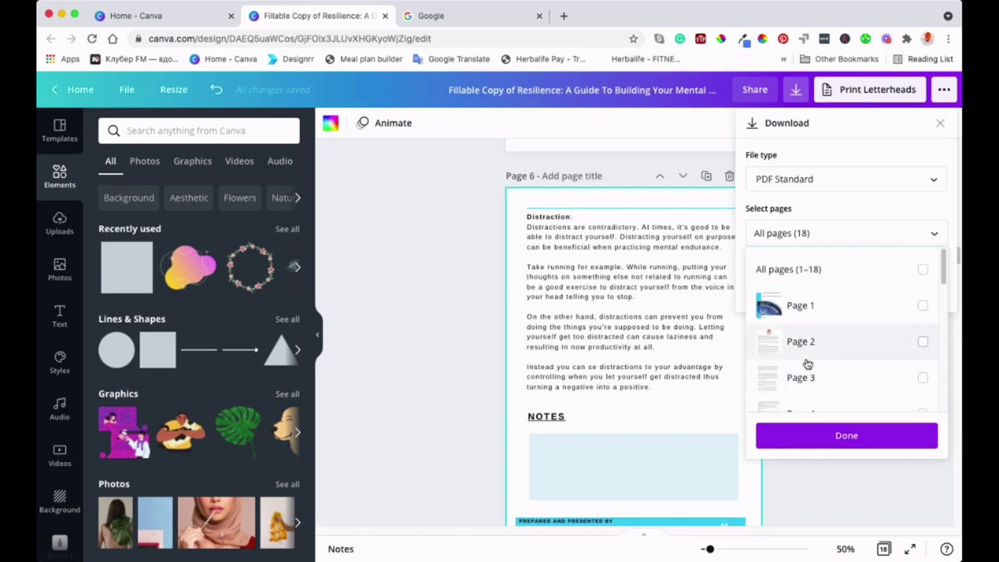
{"action": "scroll", "coordinate": [807, 364], "scroll_direction": "down", "scroll_amount": 3}
{"action": "left_click", "coordinate": [923, 341]}
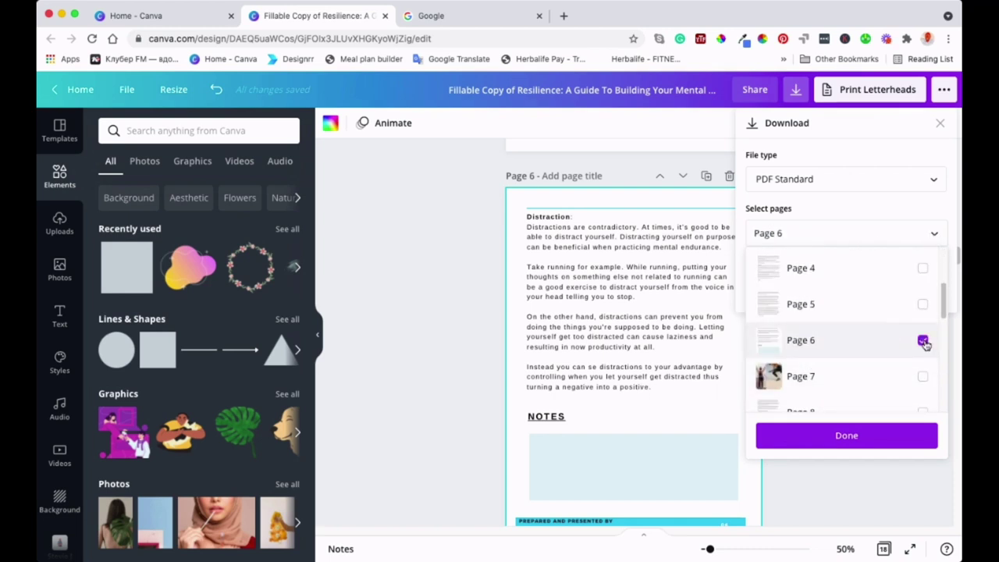
{"action": "left_click", "coordinate": [849, 437]}
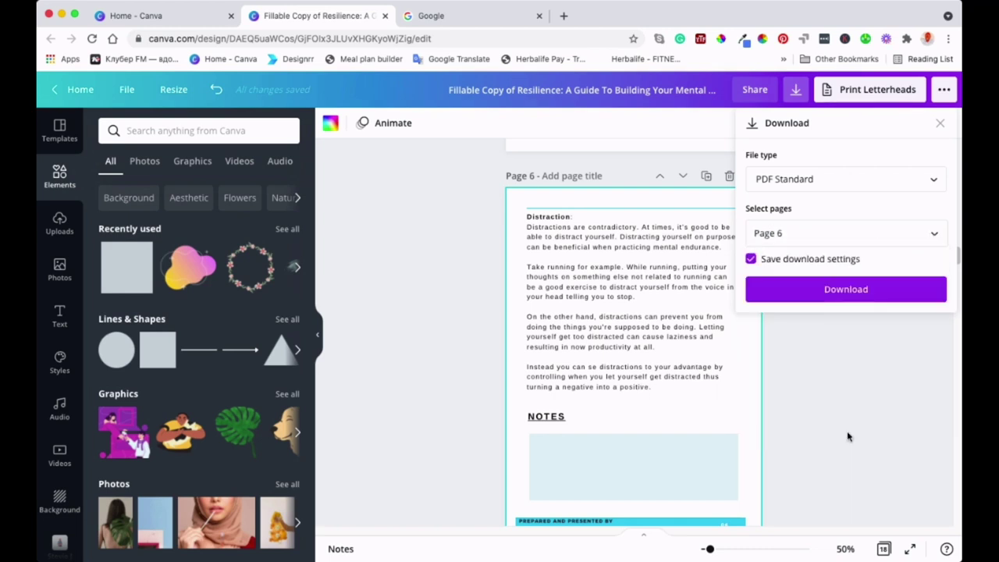
{"action": "left_click", "coordinate": [836, 290]}
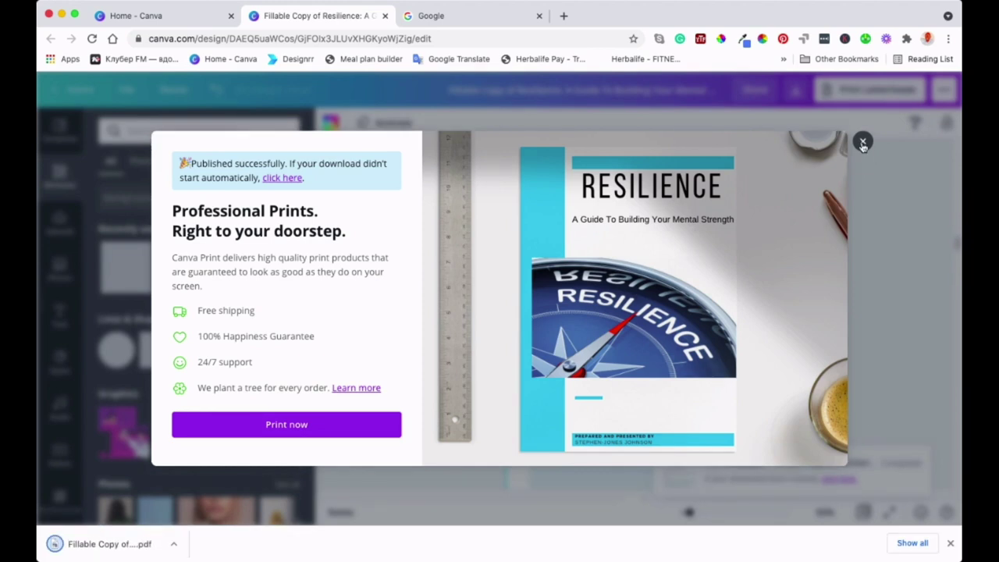
Close the Canva Print 'Published successfully' pop-up
{"action": "left_click", "coordinate": [862, 141]}
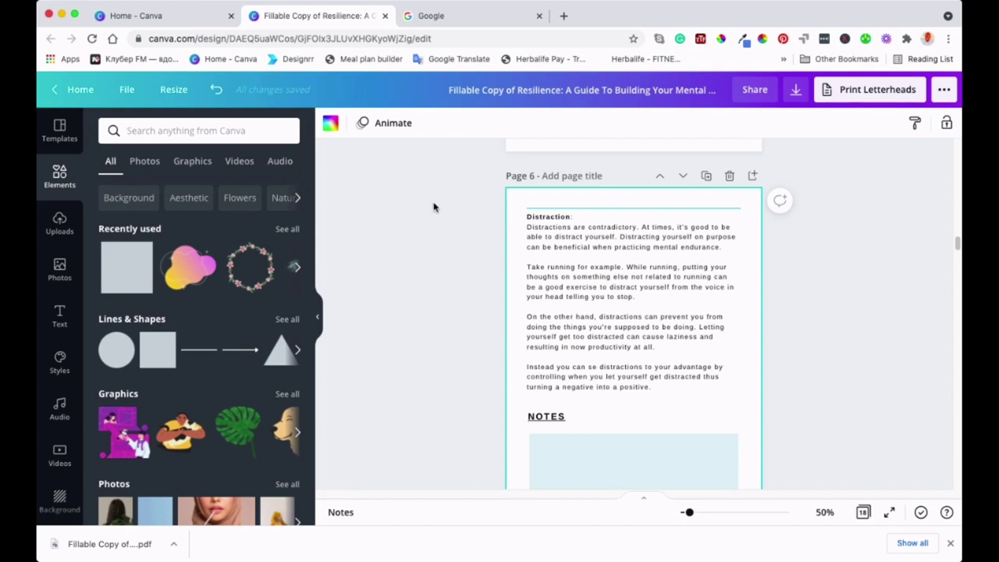
Search Google for 'pdfescape' from the Google tab
{"action": "left_click", "coordinate": [439, 21]}
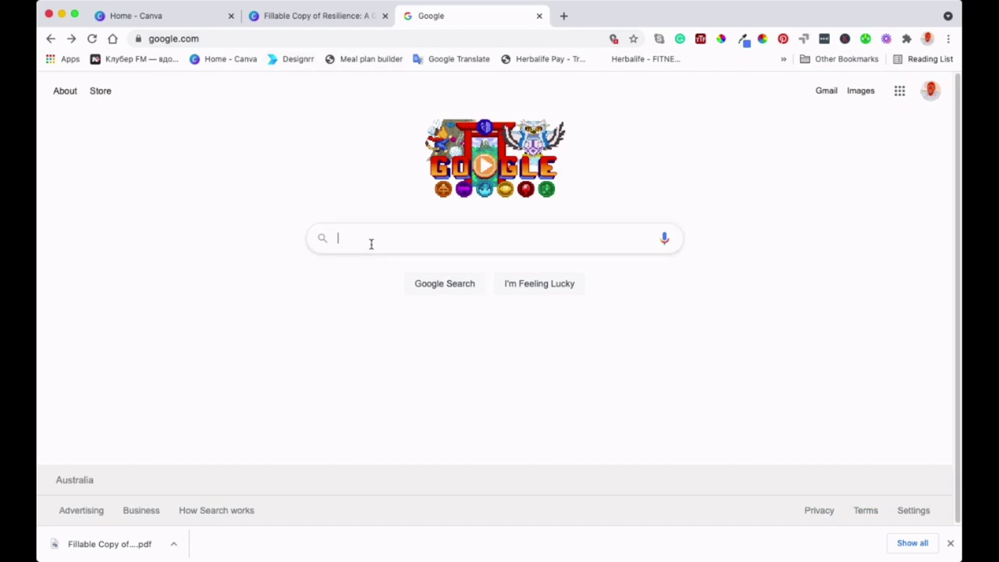
{"action": "type", "text": "pd"}
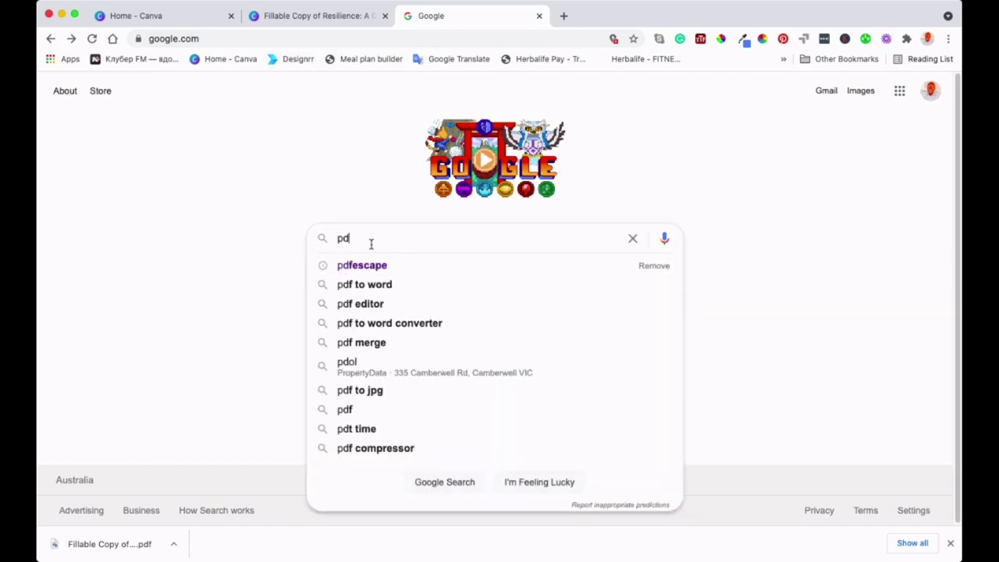
{"action": "type", "text": "fesc"}
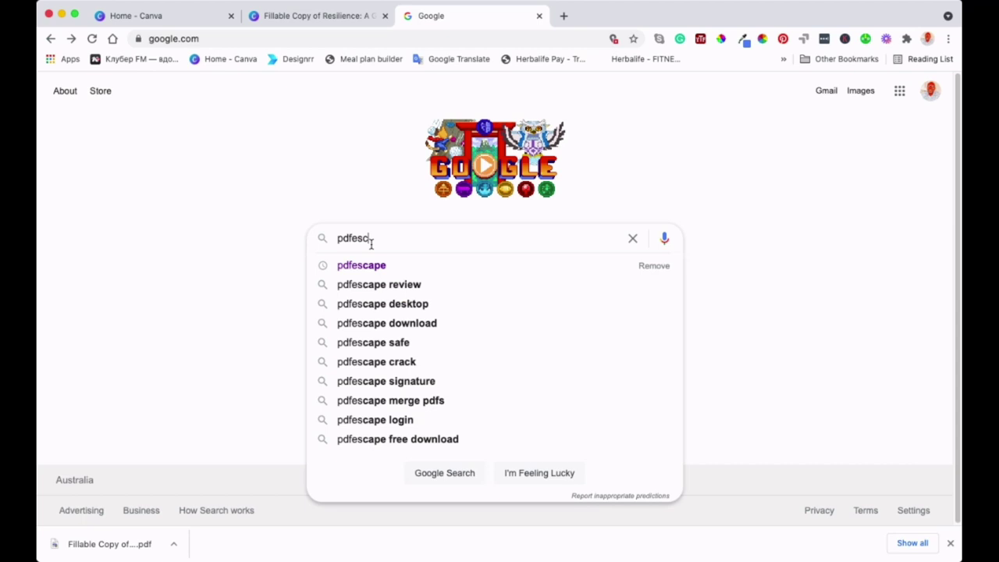
{"action": "left_click", "coordinate": [356, 267]}
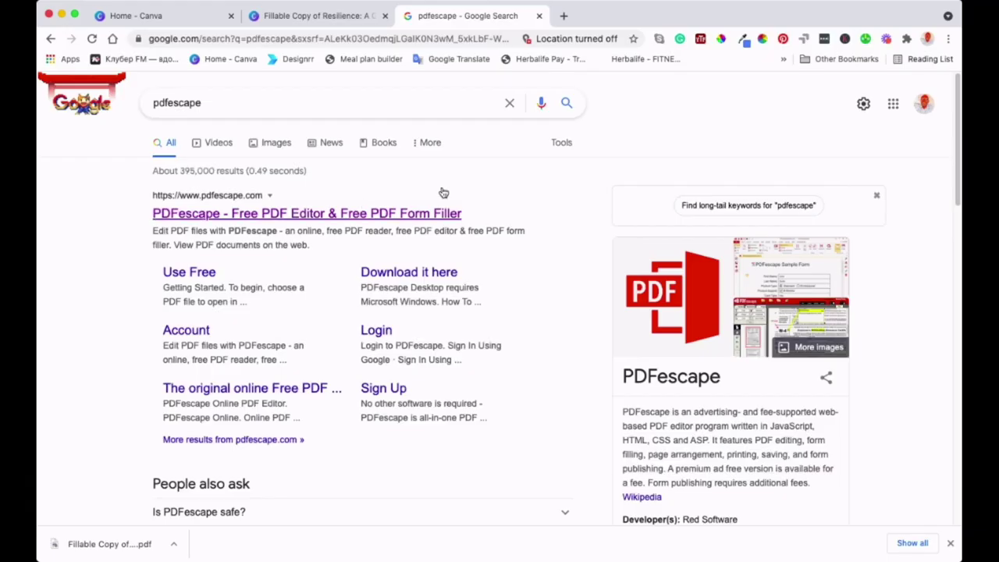
{"action": "mouse_move", "coordinate": [420, 258]}
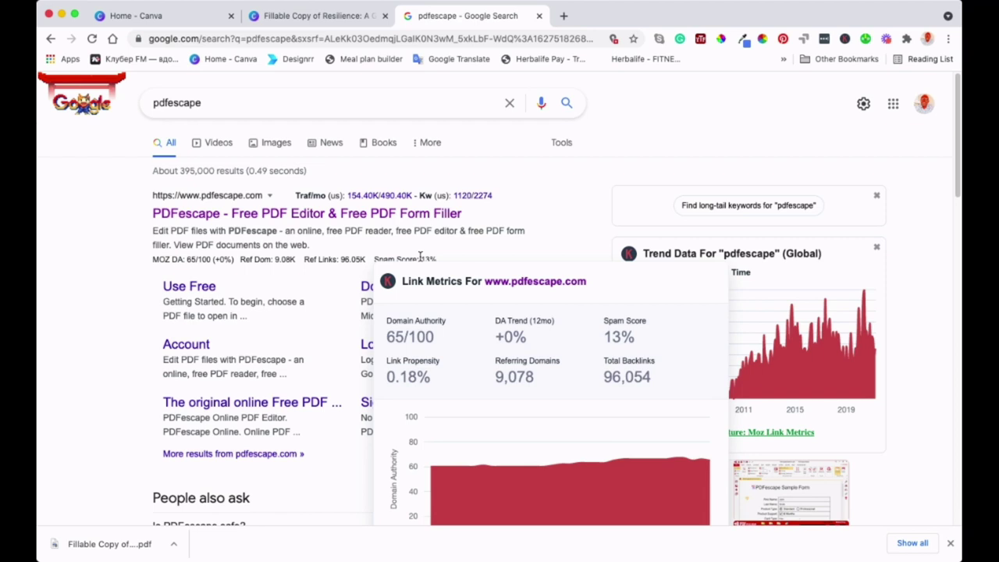
Open the PDFescape search result and close the Resilience PDF preview tab
{"action": "left_click", "coordinate": [316, 215]}
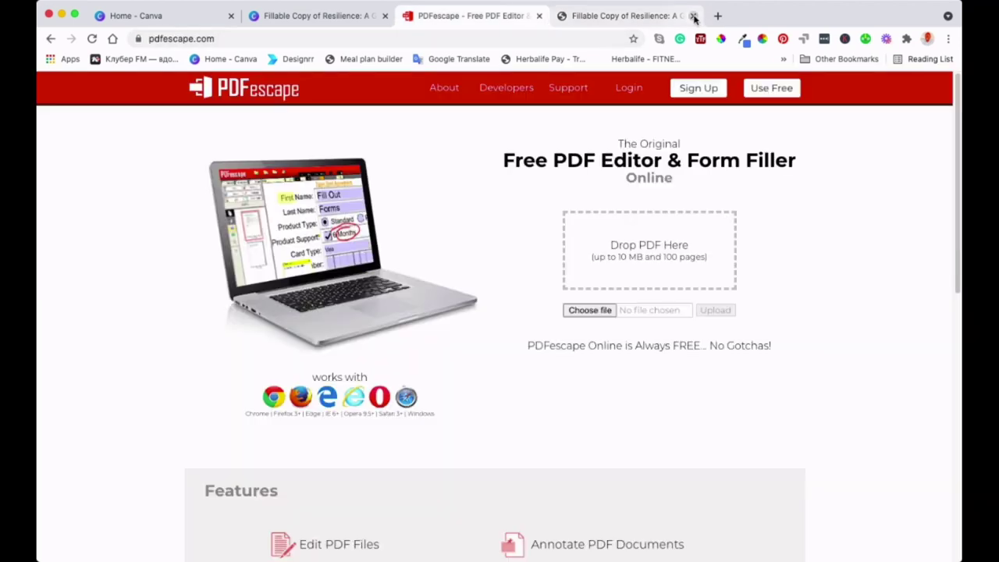
{"action": "left_click", "coordinate": [694, 17]}
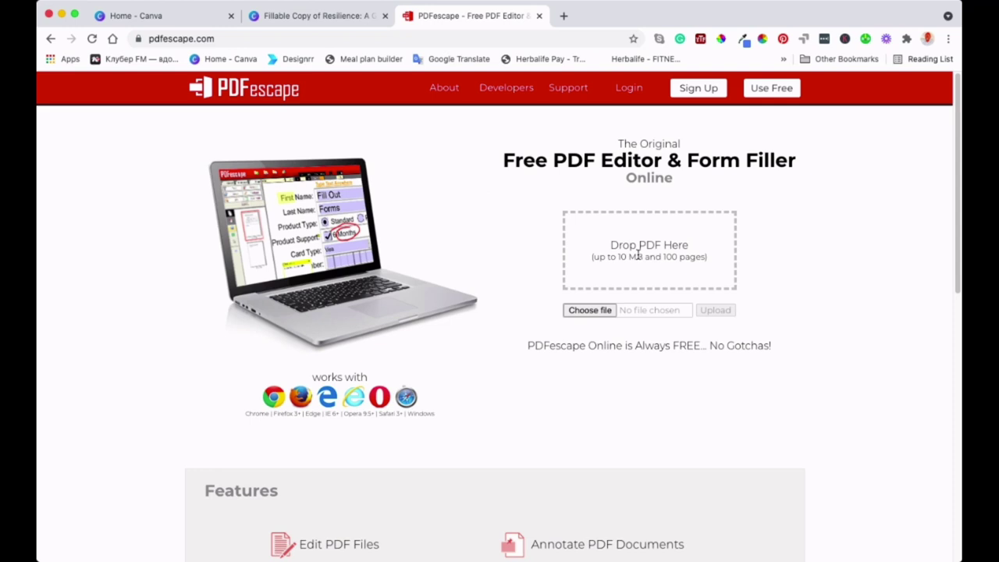
Upload the downloaded Resilience page-6 PDF and scroll to its light-blue NOTES box
{"action": "left_click", "coordinate": [588, 312]}
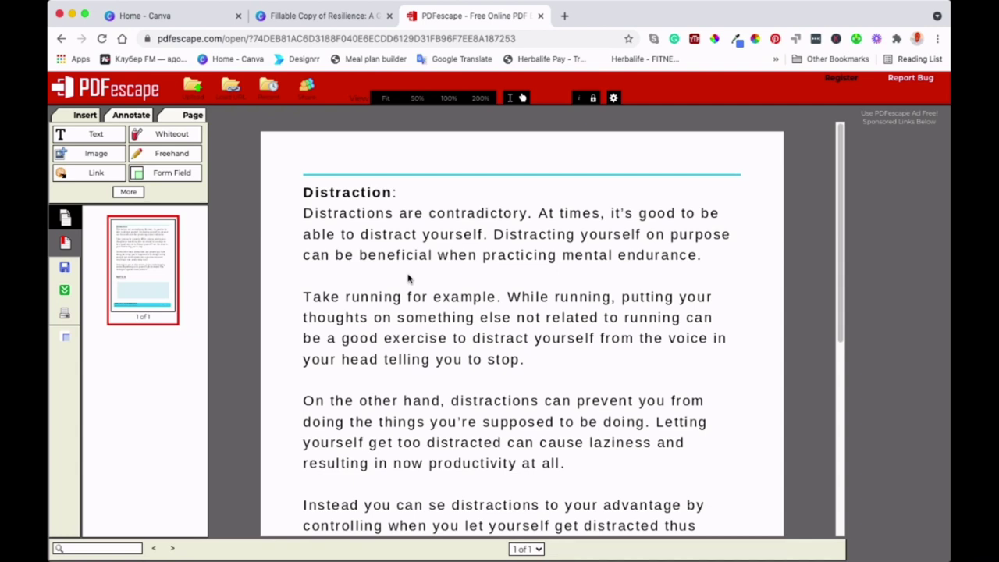
{"action": "scroll", "coordinate": [489, 328], "scroll_direction": "down", "scroll_amount": 10}
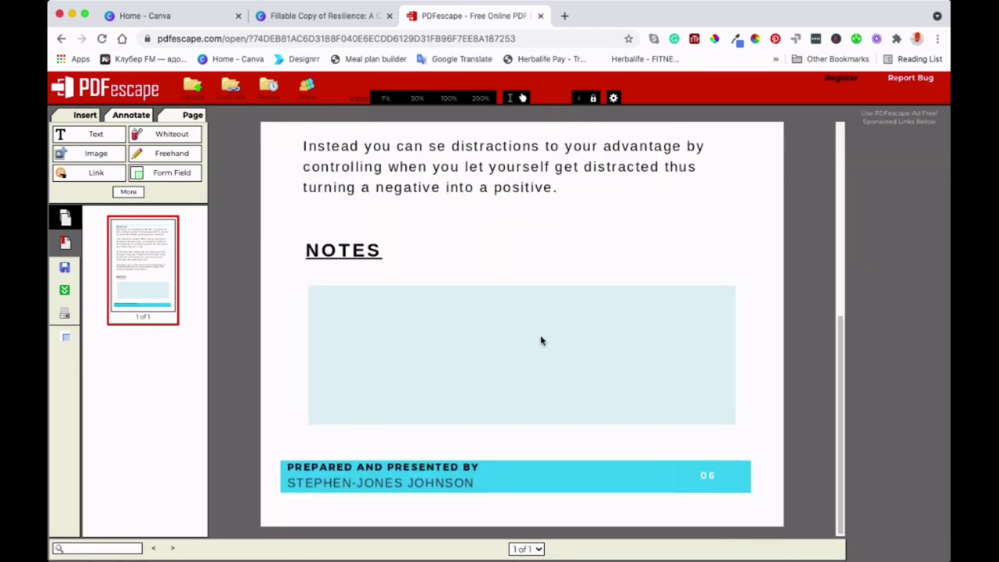
{"action": "scroll", "coordinate": [501, 254], "scroll_direction": "up", "scroll_amount": 5}
{"action": "scroll", "coordinate": [504, 261], "scroll_direction": "down", "scroll_amount": 2}
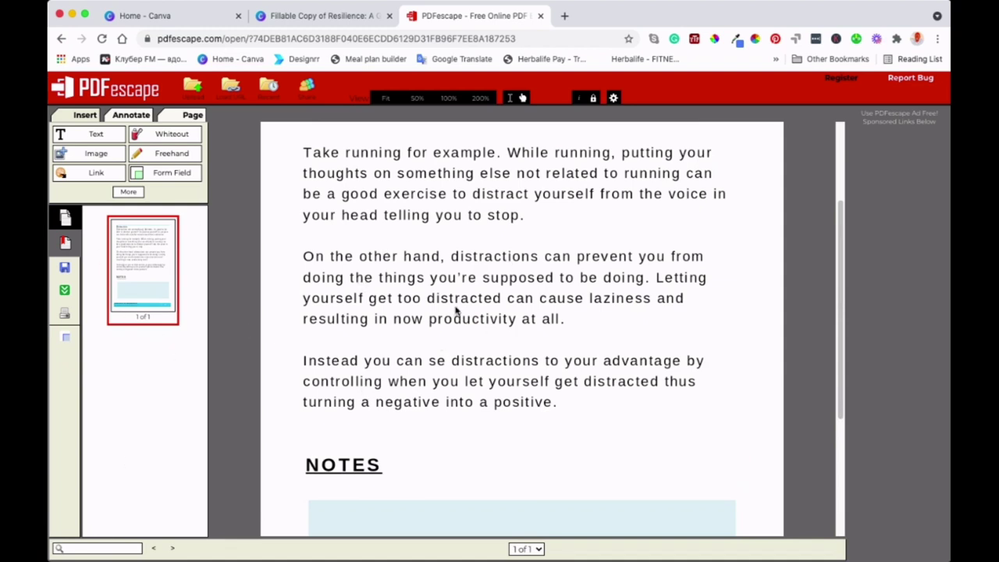
{"action": "scroll", "coordinate": [456, 311], "scroll_direction": "up", "scroll_amount": 2}
{"action": "scroll", "coordinate": [457, 311], "scroll_direction": "down", "scroll_amount": 5}
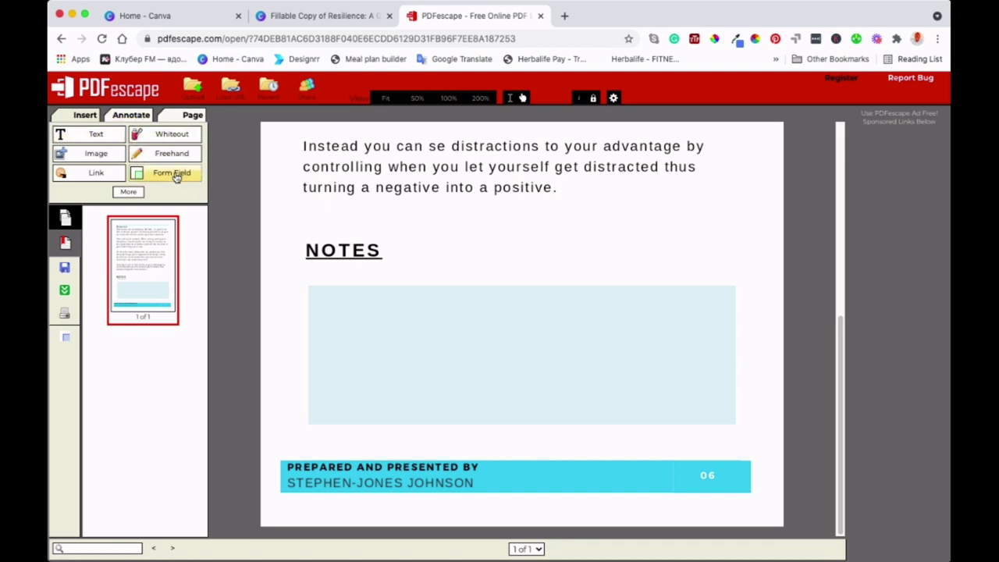
Create a form field of type Text Paragraph and place it inside the NOTES box
{"action": "left_click", "coordinate": [174, 174]}
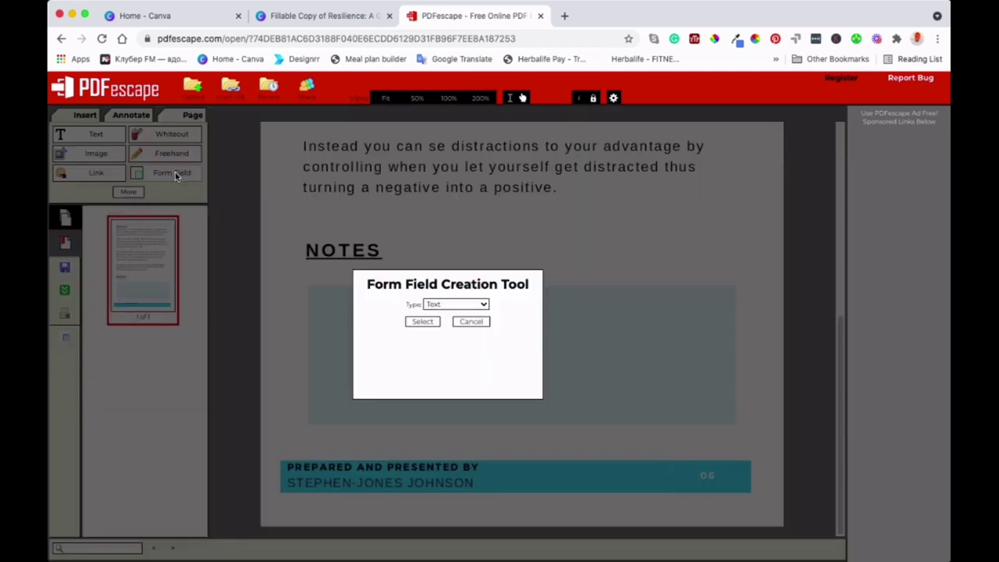
{"action": "left_click", "coordinate": [478, 320]}
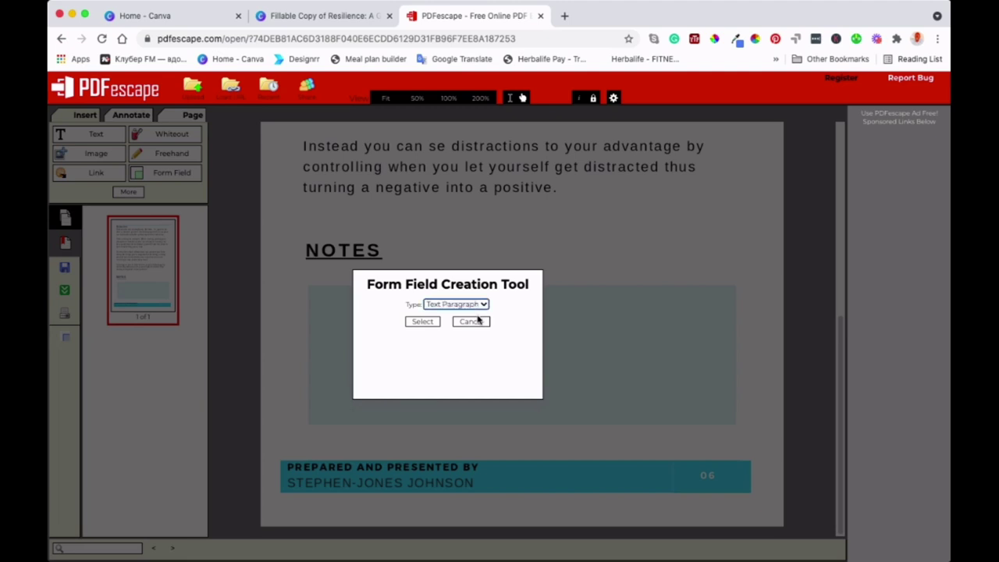
{"action": "left_click", "coordinate": [423, 321]}
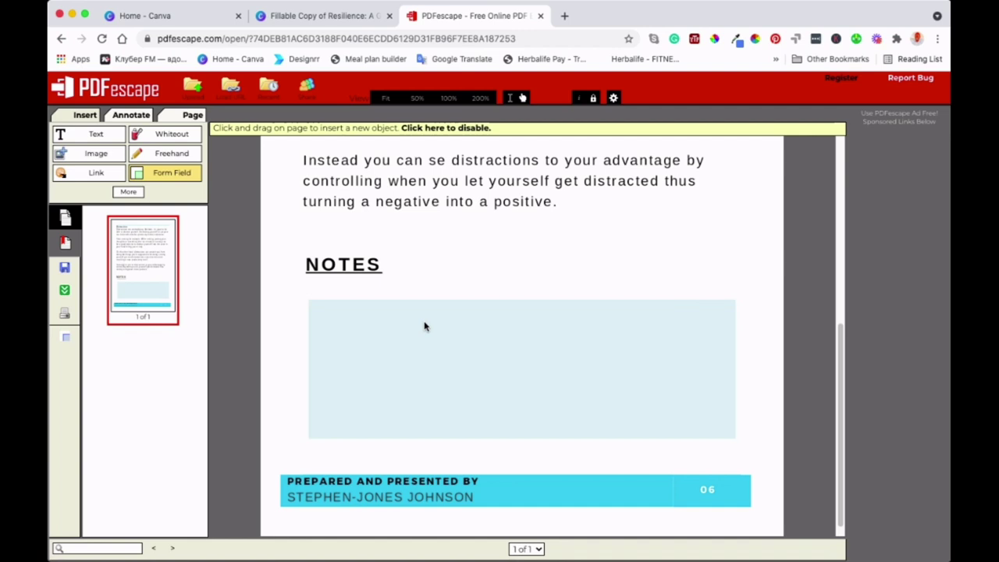
{"action": "left_click", "coordinate": [364, 321]}
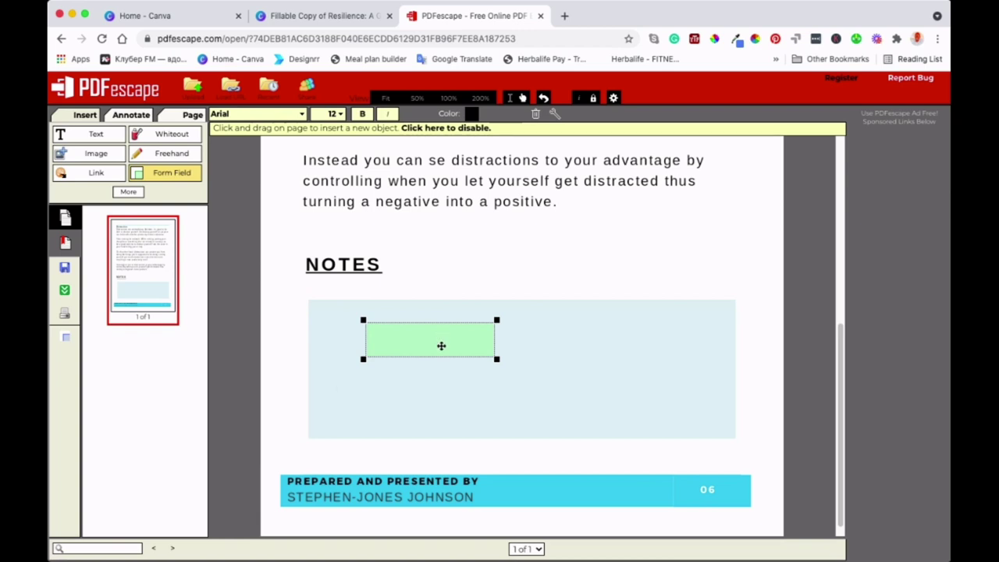
Stretch the form field to cover the whole light-blue NOTES box
{"action": "left_click_drag", "start_coordinate": [438, 346], "coordinate": [738, 441]}
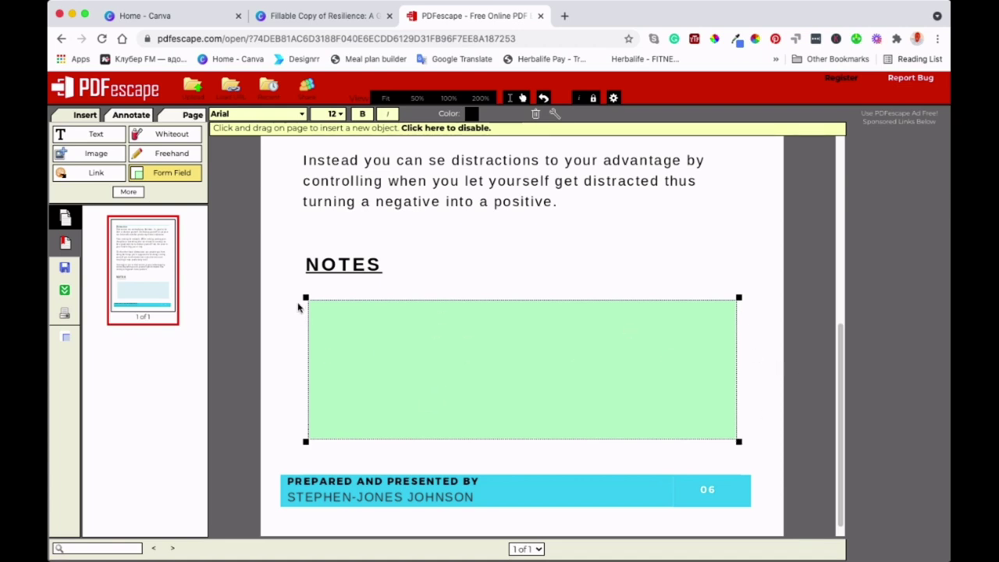
{"action": "left_click_drag", "start_coordinate": [305, 296], "coordinate": [306, 297]}
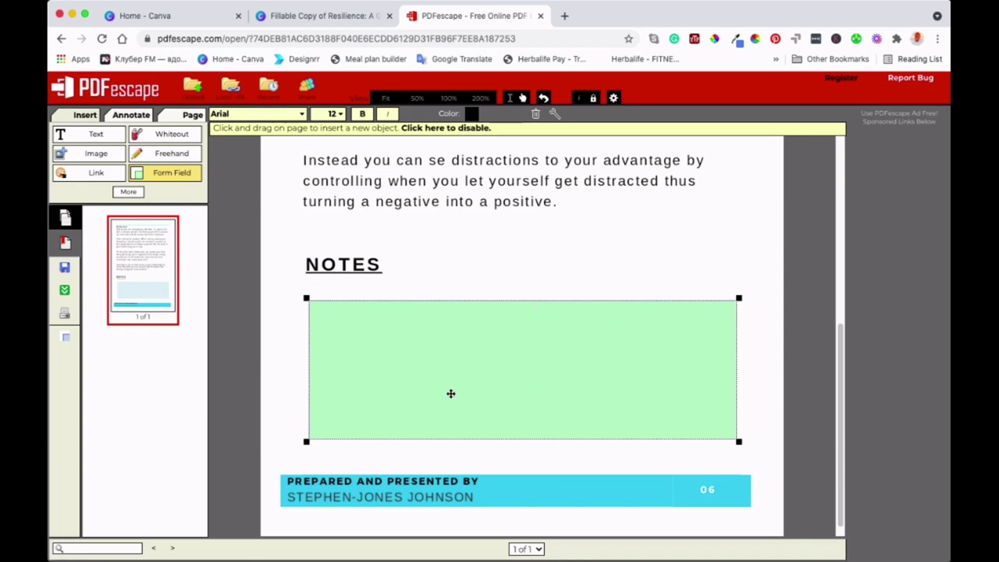
{"action": "scroll", "coordinate": [440, 289], "scroll_direction": "up", "scroll_amount": 2}
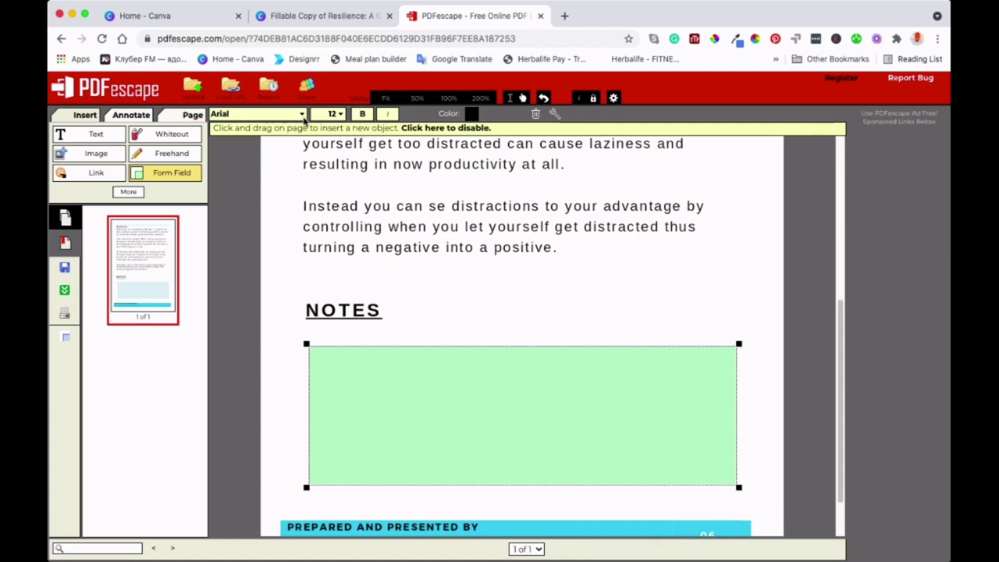
Set the field's font to Verdana at size 14
{"action": "left_click", "coordinate": [301, 114]}
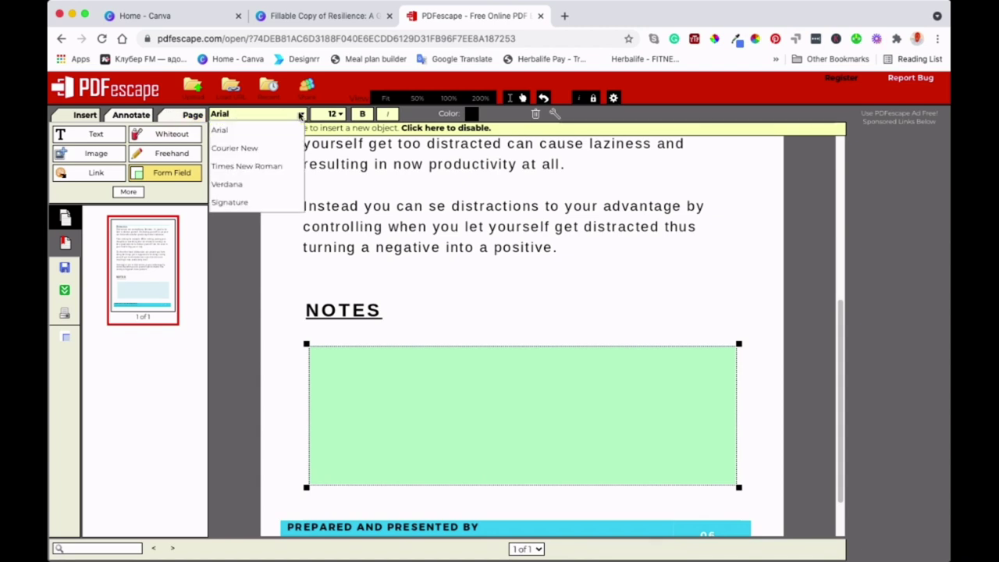
{"action": "left_click", "coordinate": [259, 186]}
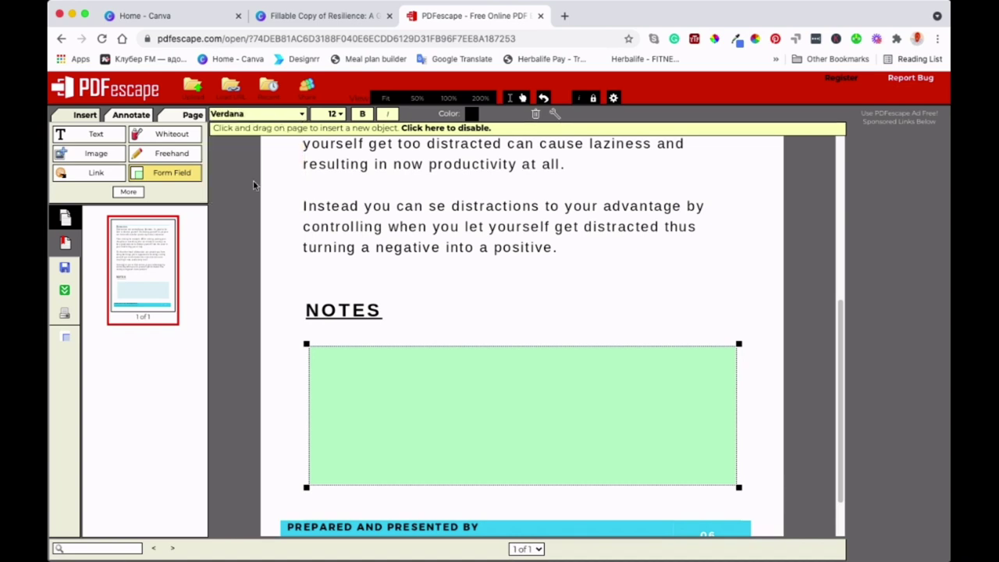
{"action": "left_click", "coordinate": [339, 116]}
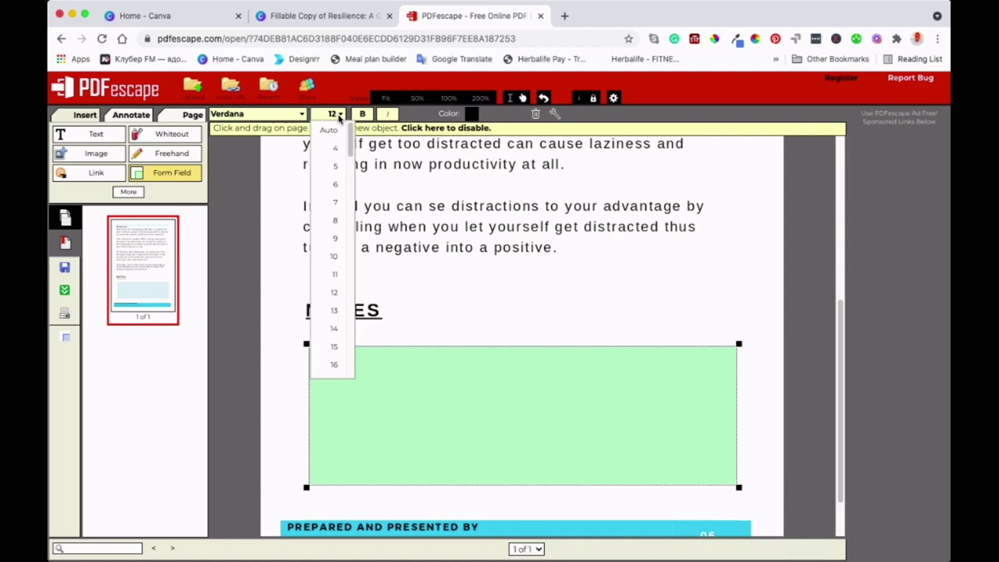
{"action": "left_click", "coordinate": [333, 331]}
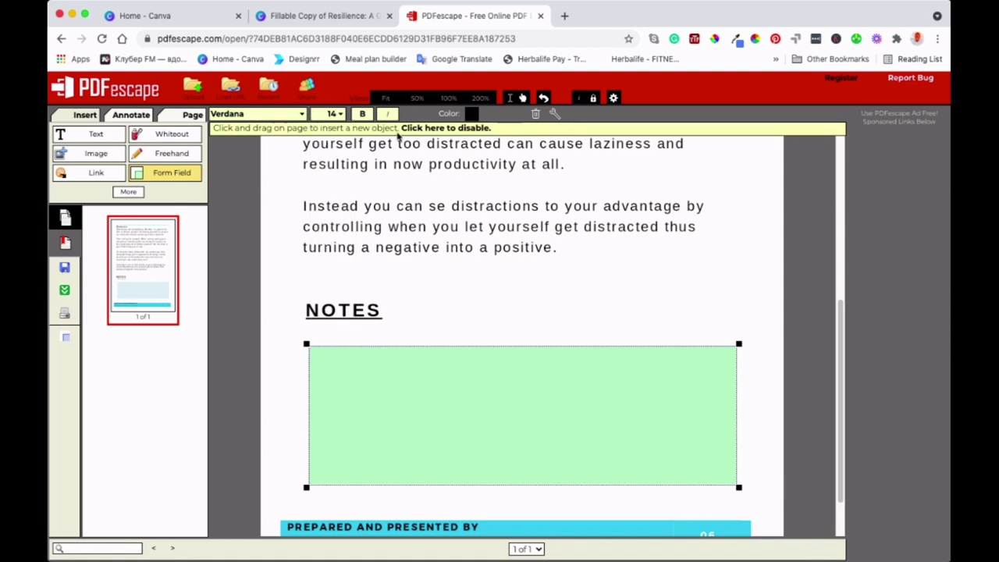
{"action": "scroll", "coordinate": [414, 288], "scroll_direction": "down", "scroll_amount": 2}
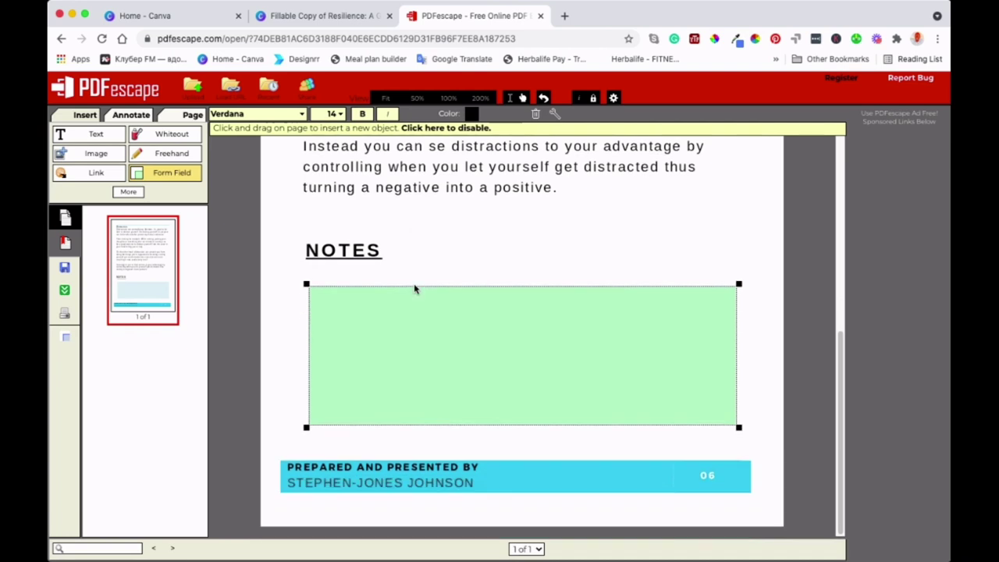
Confirm in Object Properties that the NOTES form field has Multi-line enabled
{"action": "right_click", "coordinate": [483, 335]}
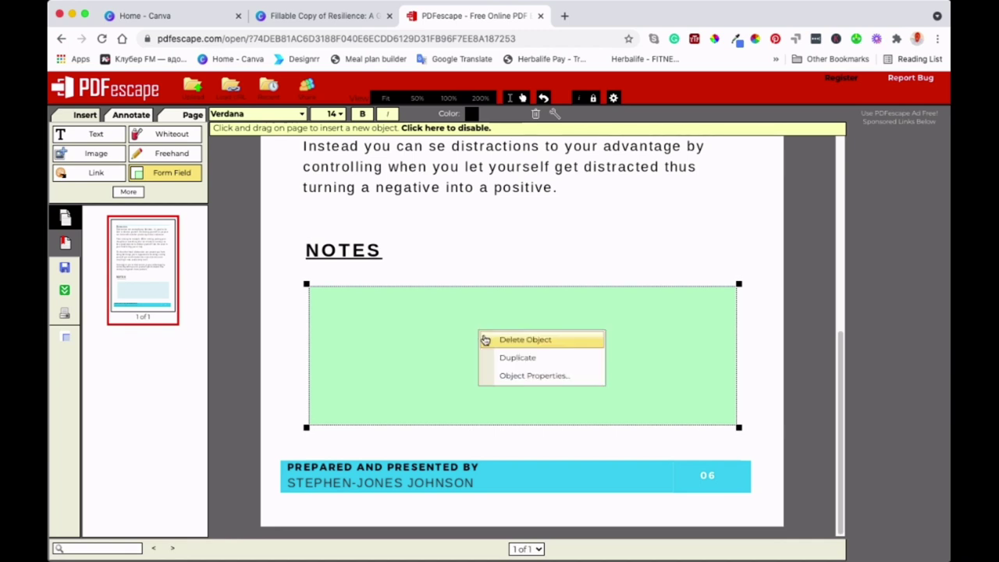
{"action": "left_click", "coordinate": [543, 379]}
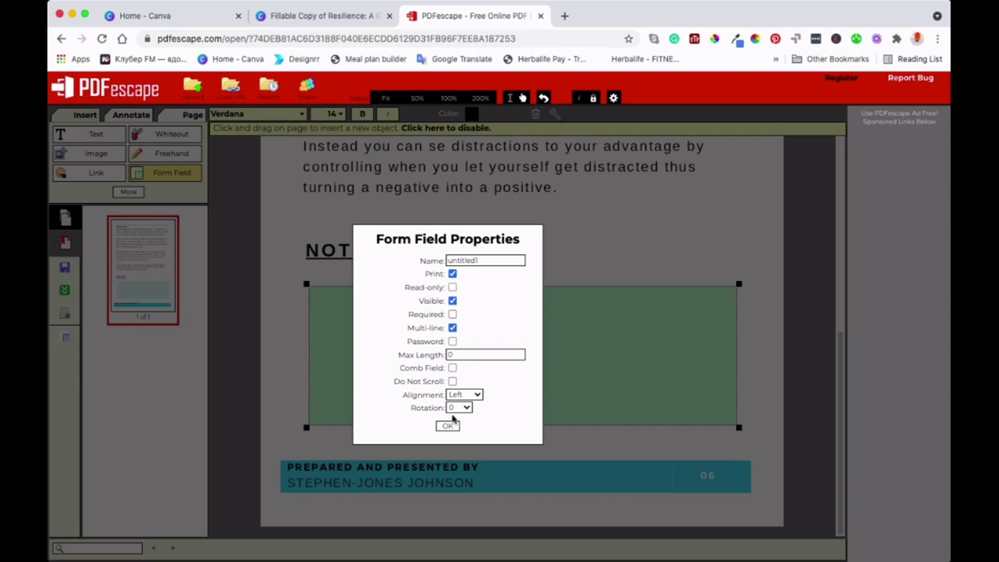
{"action": "left_click", "coordinate": [448, 426]}
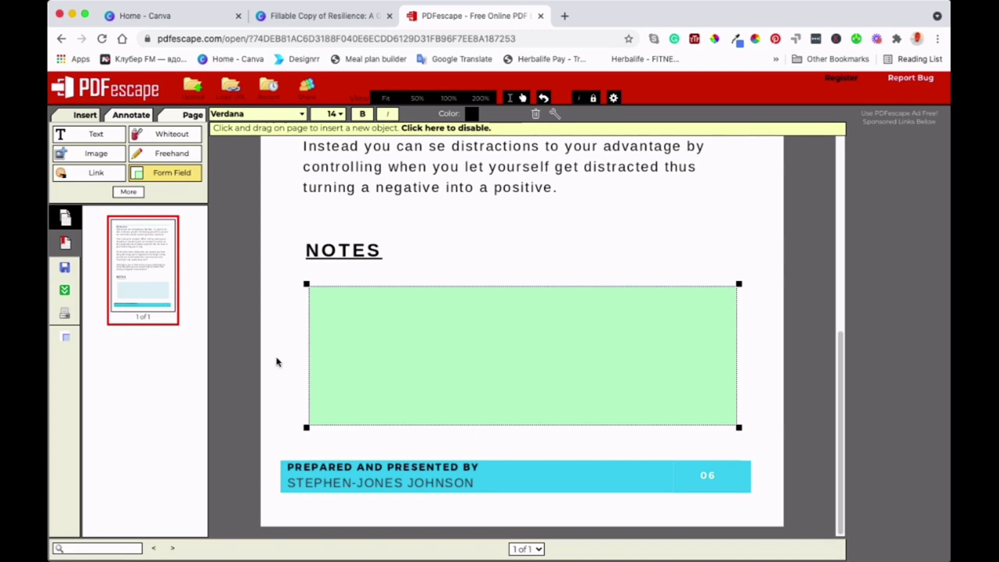
Download the edited PDF and test typing 'I can type. Amazing.' into its NOTES field in Chrome
{"action": "left_click", "coordinate": [65, 293]}
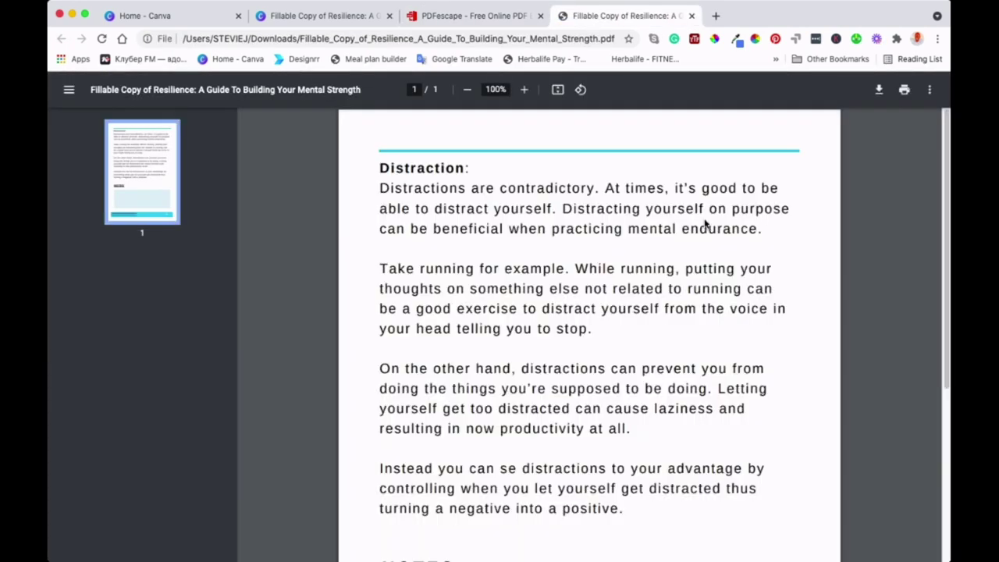
{"action": "scroll", "coordinate": [586, 290], "scroll_direction": "down", "scroll_amount": 5}
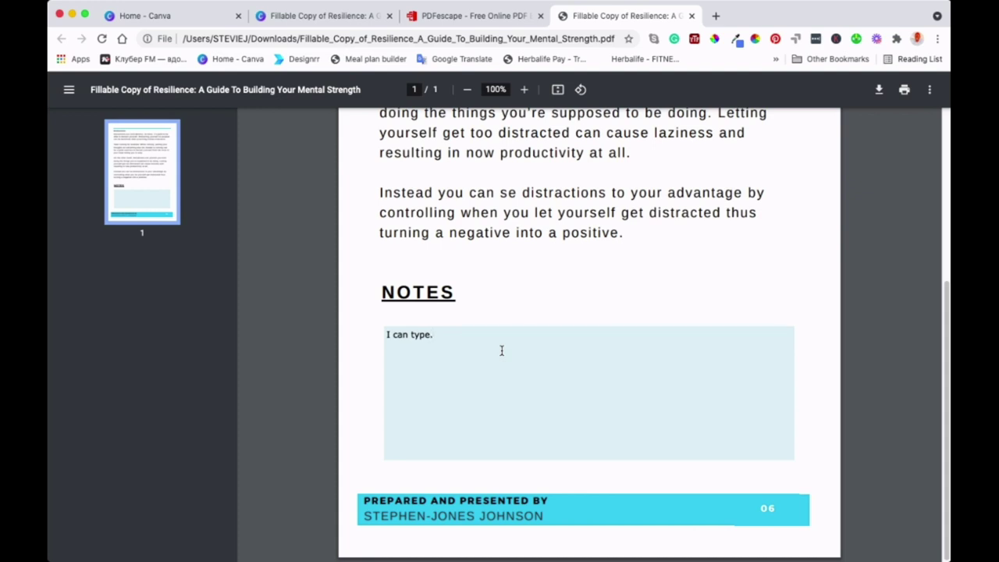
{"action": "type", "text": "mazing."}
Back in PDFescape, place a second small form field beside the NOTES heading
{"action": "left_click", "coordinate": [491, 16]}
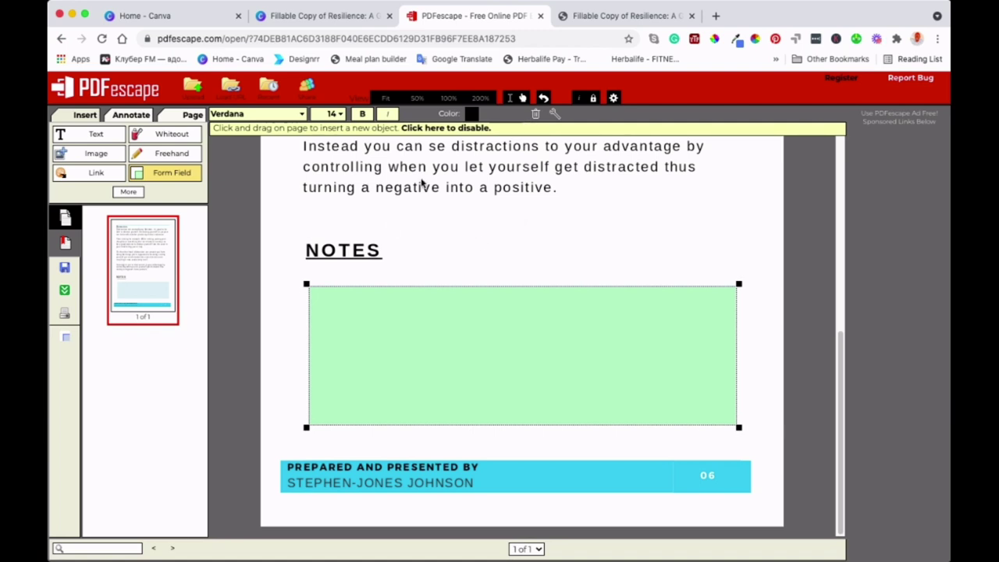
{"action": "left_click", "coordinate": [465, 248]}
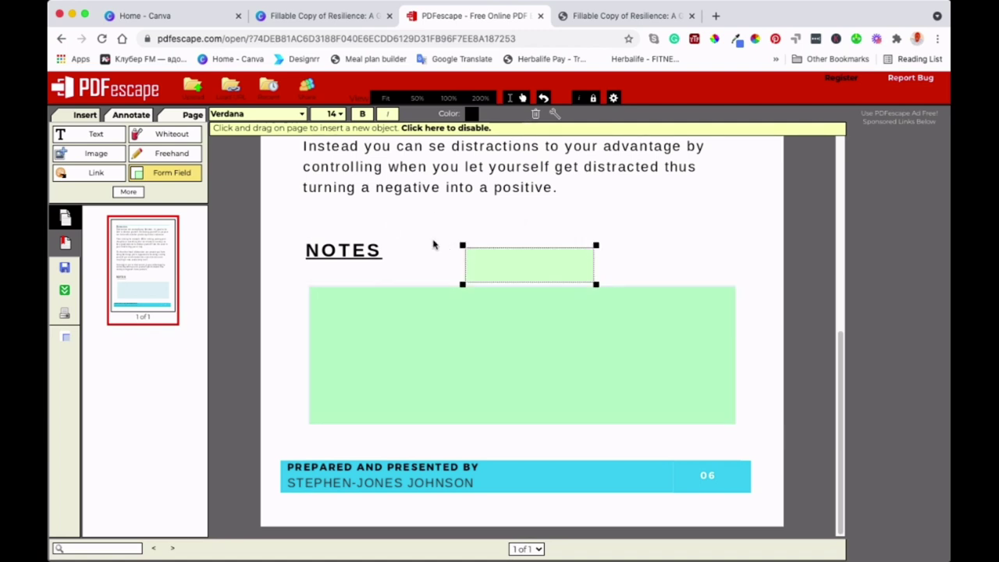